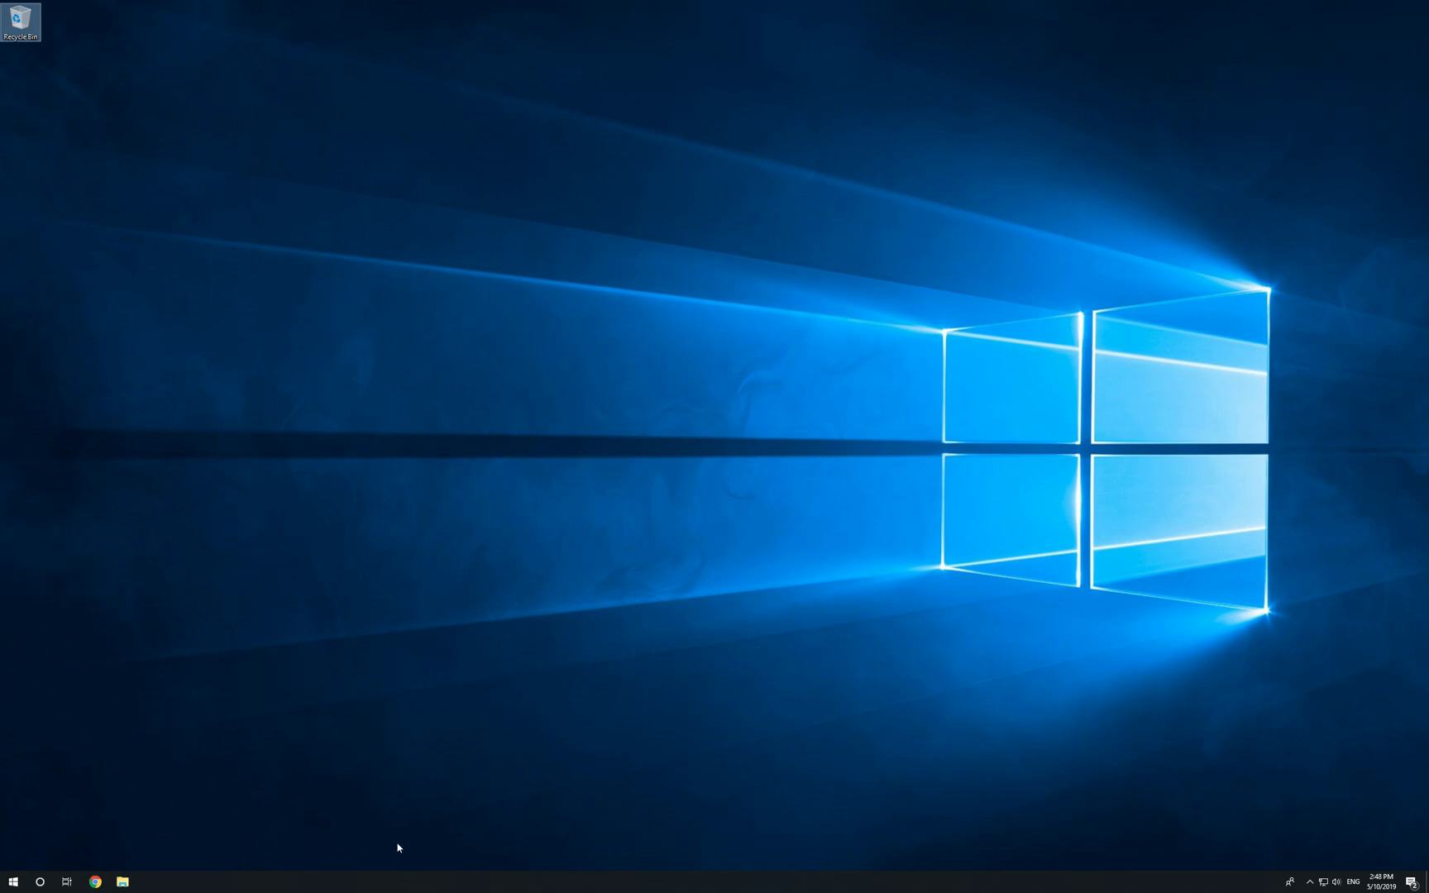
Launch Microsoft Edge from Start and run a Bing search for 'unity'
{"action": "left_click", "coordinate": [10, 880]}
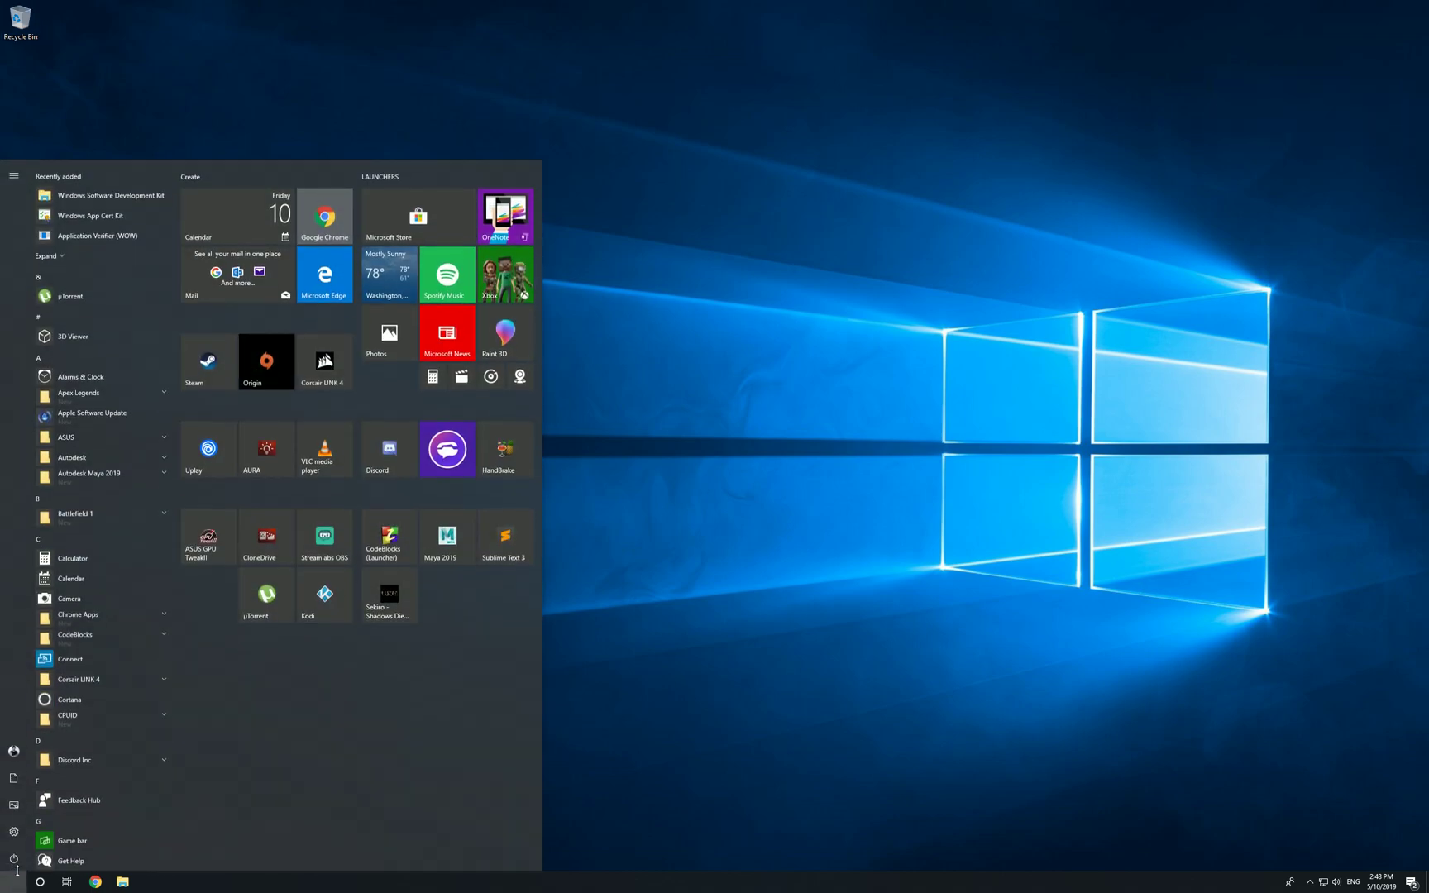
{"action": "left_click", "coordinate": [324, 271]}
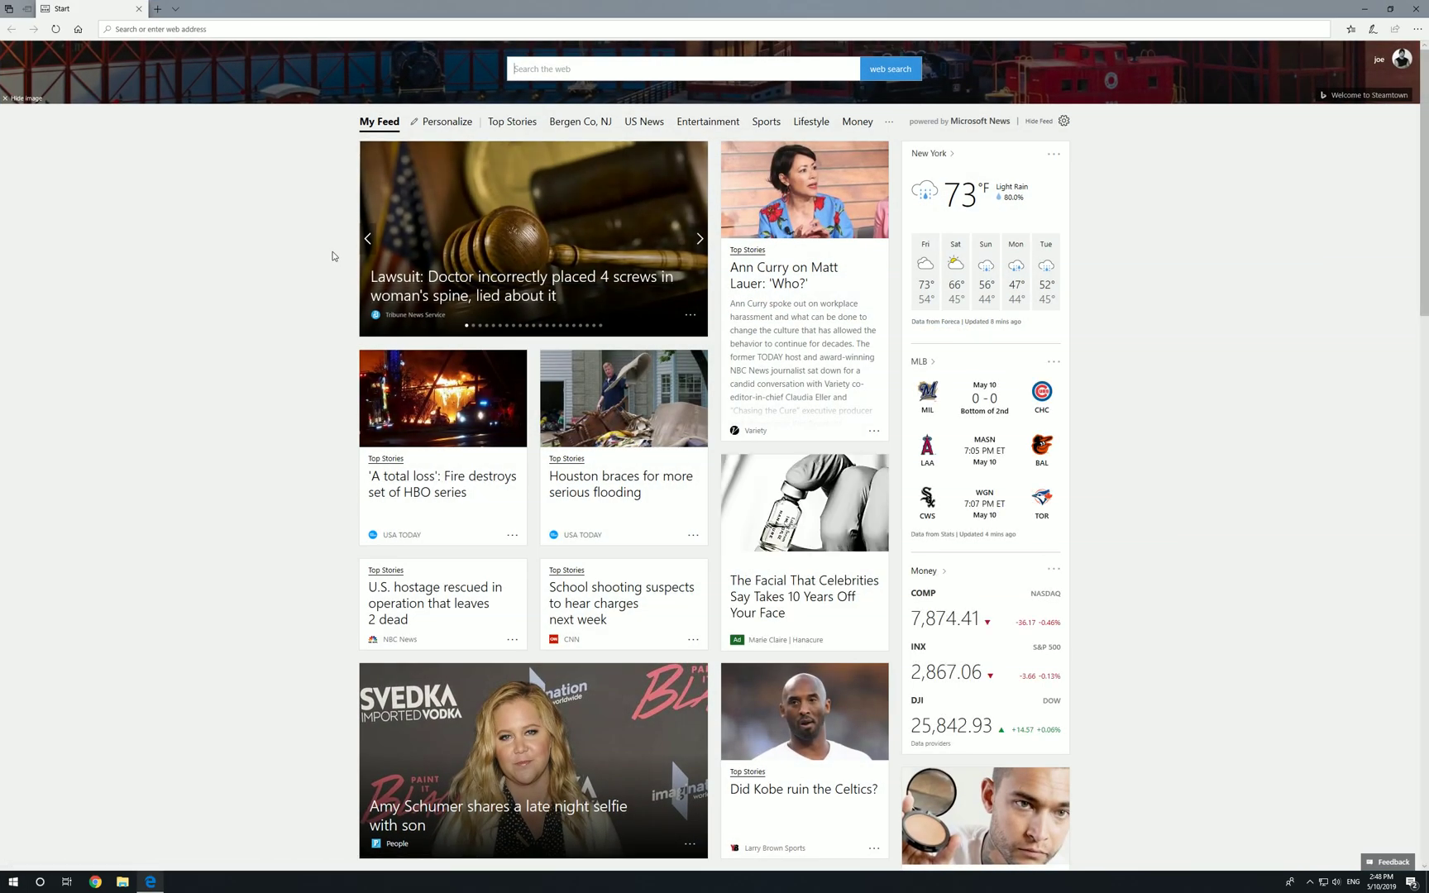
{"action": "left_click", "coordinate": [264, 30]}
{"action": "type", "text": "unity"}
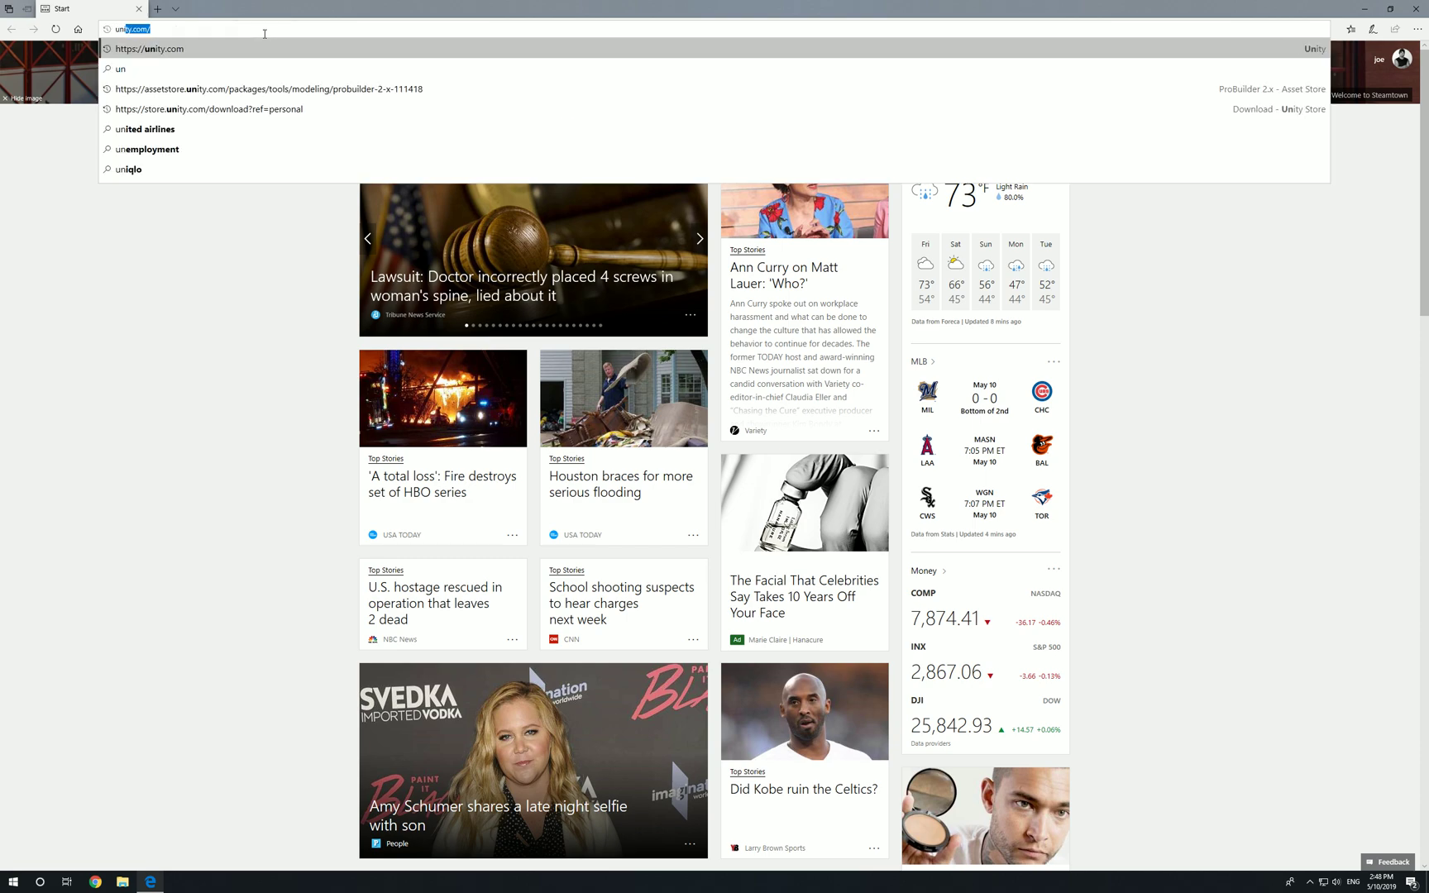
{"action": "key", "text": "BackSpace"}
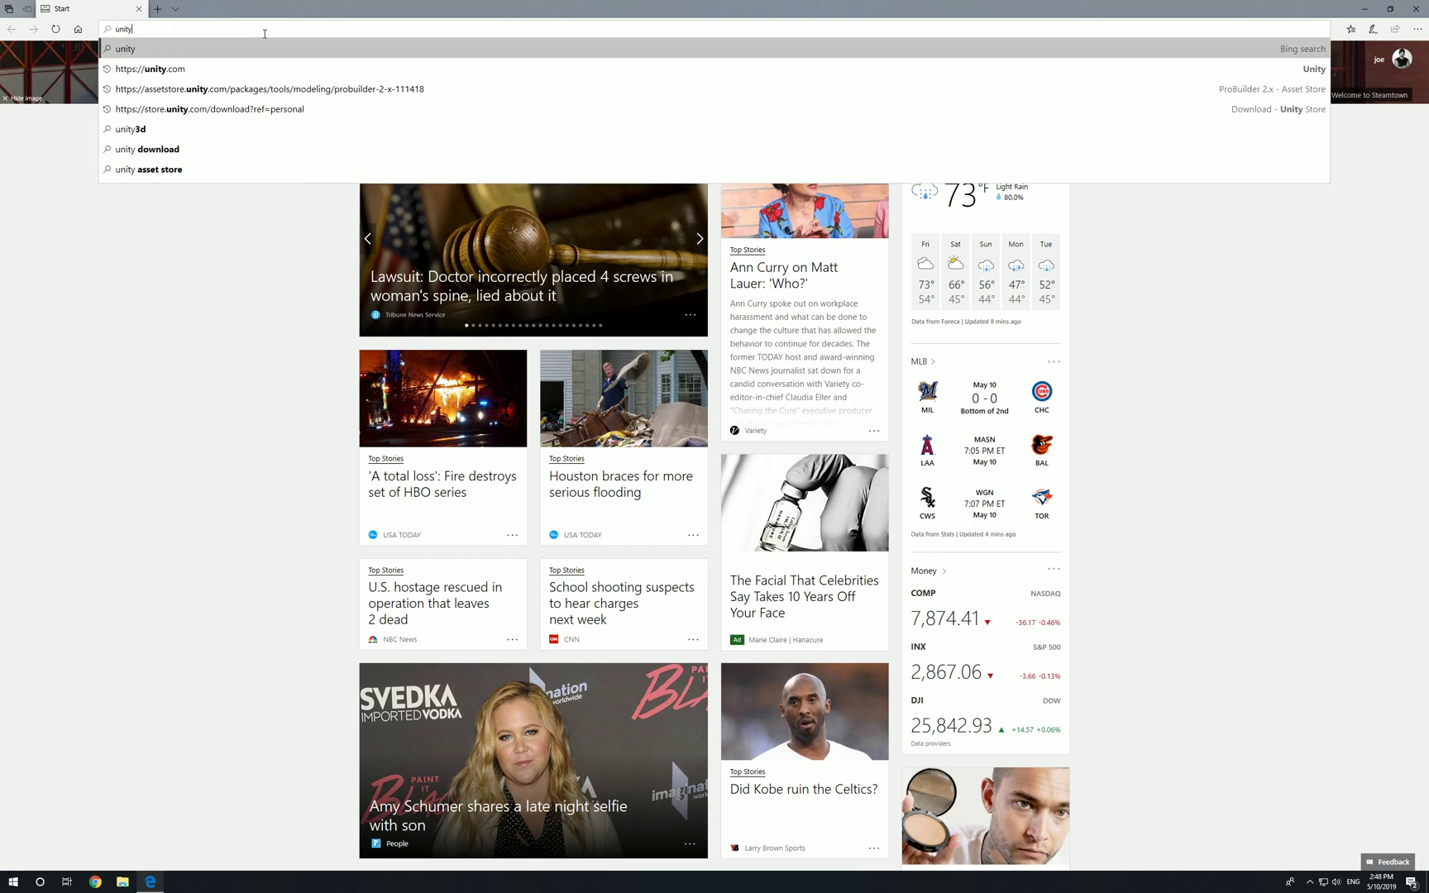
{"action": "key", "text": "Return"}
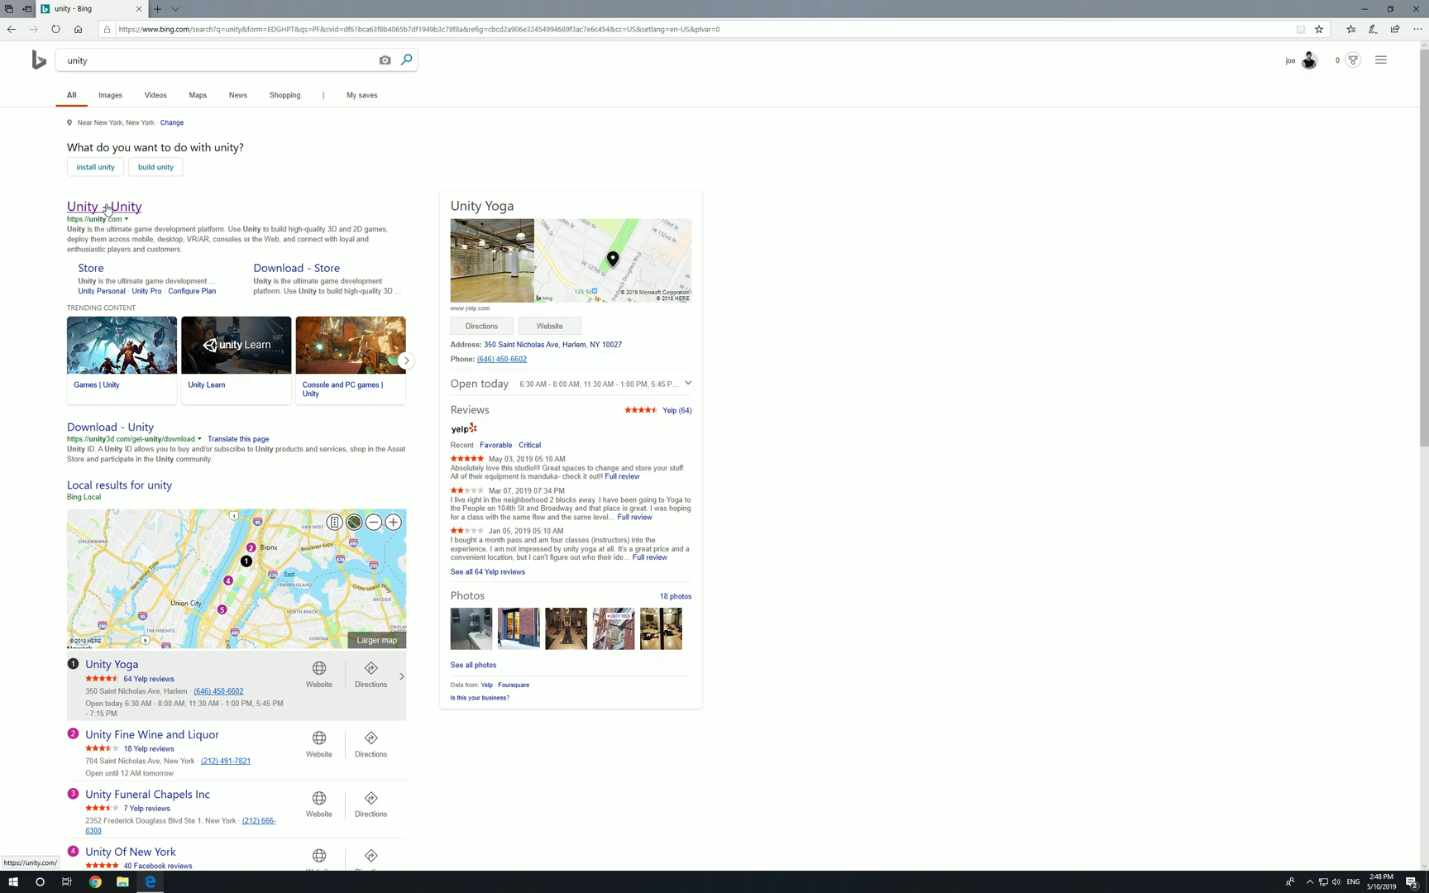
Open the unity.com result, check and close the Unity ID panel, and open the Get started plans page
{"action": "left_click", "coordinate": [106, 207]}
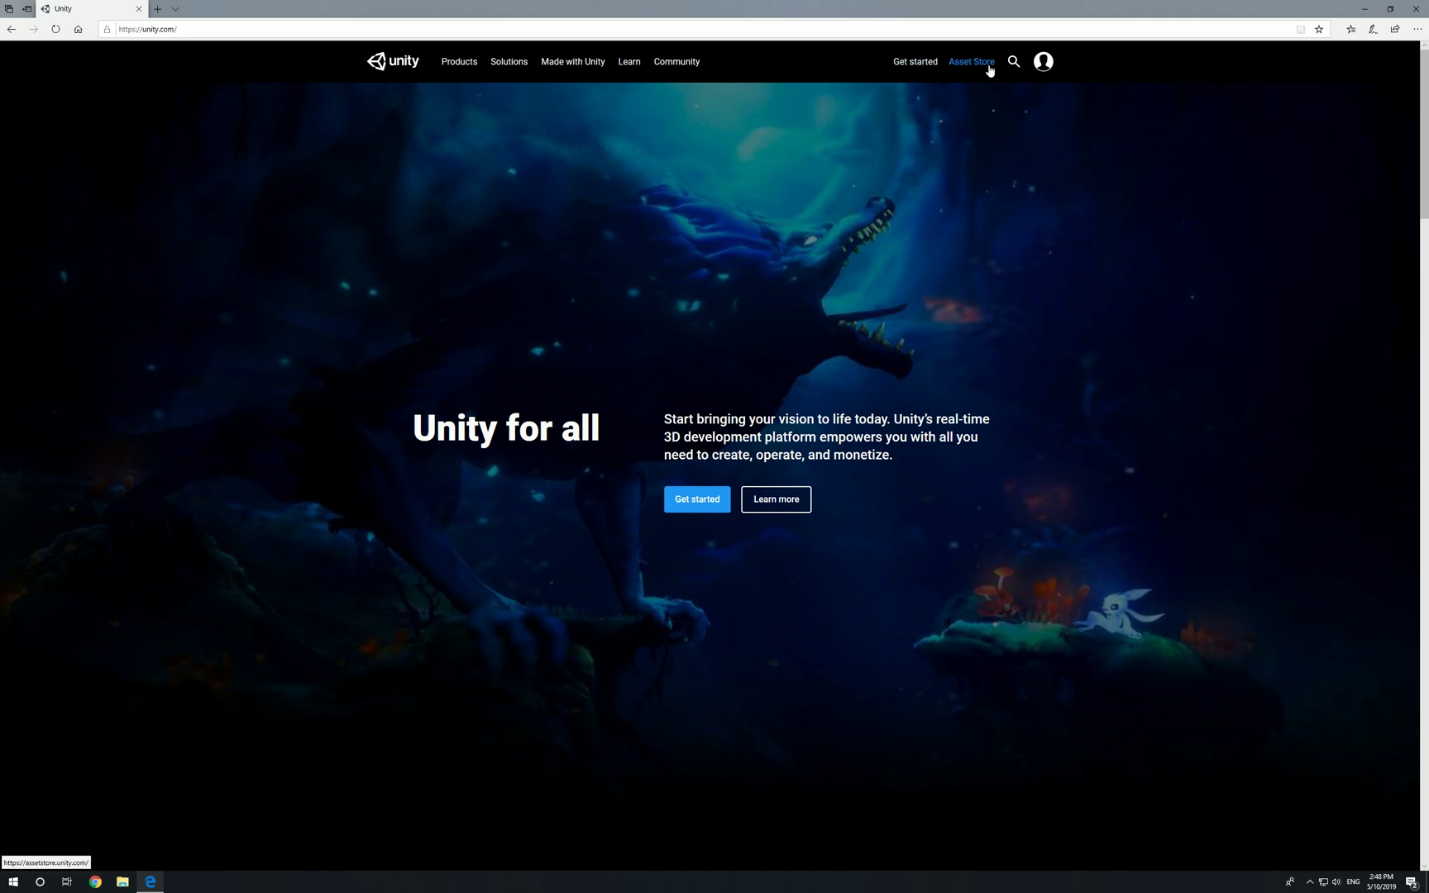
{"action": "left_click", "coordinate": [1044, 64]}
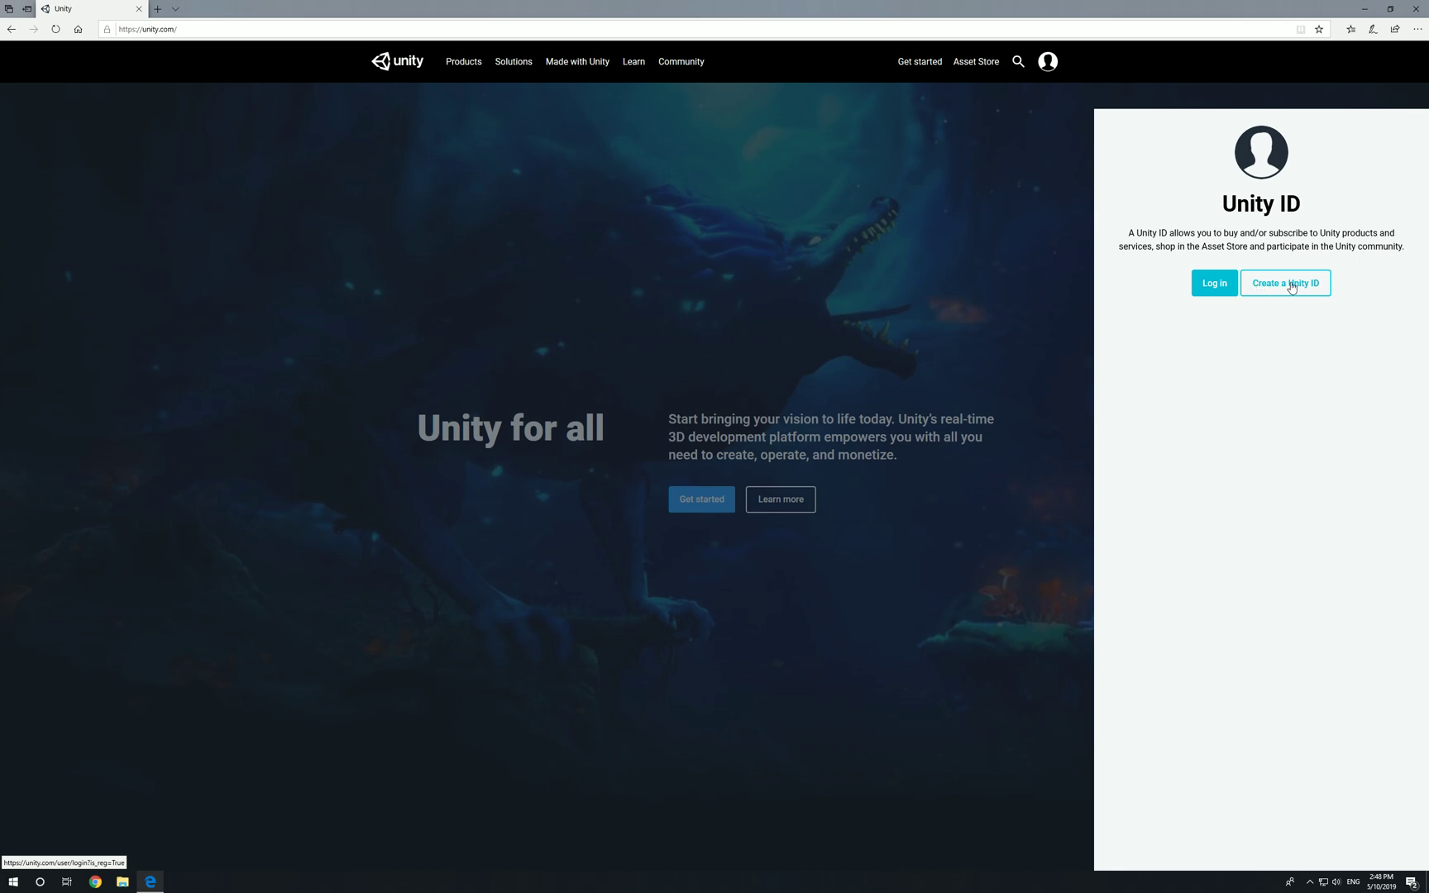
{"action": "left_click", "coordinate": [941, 182]}
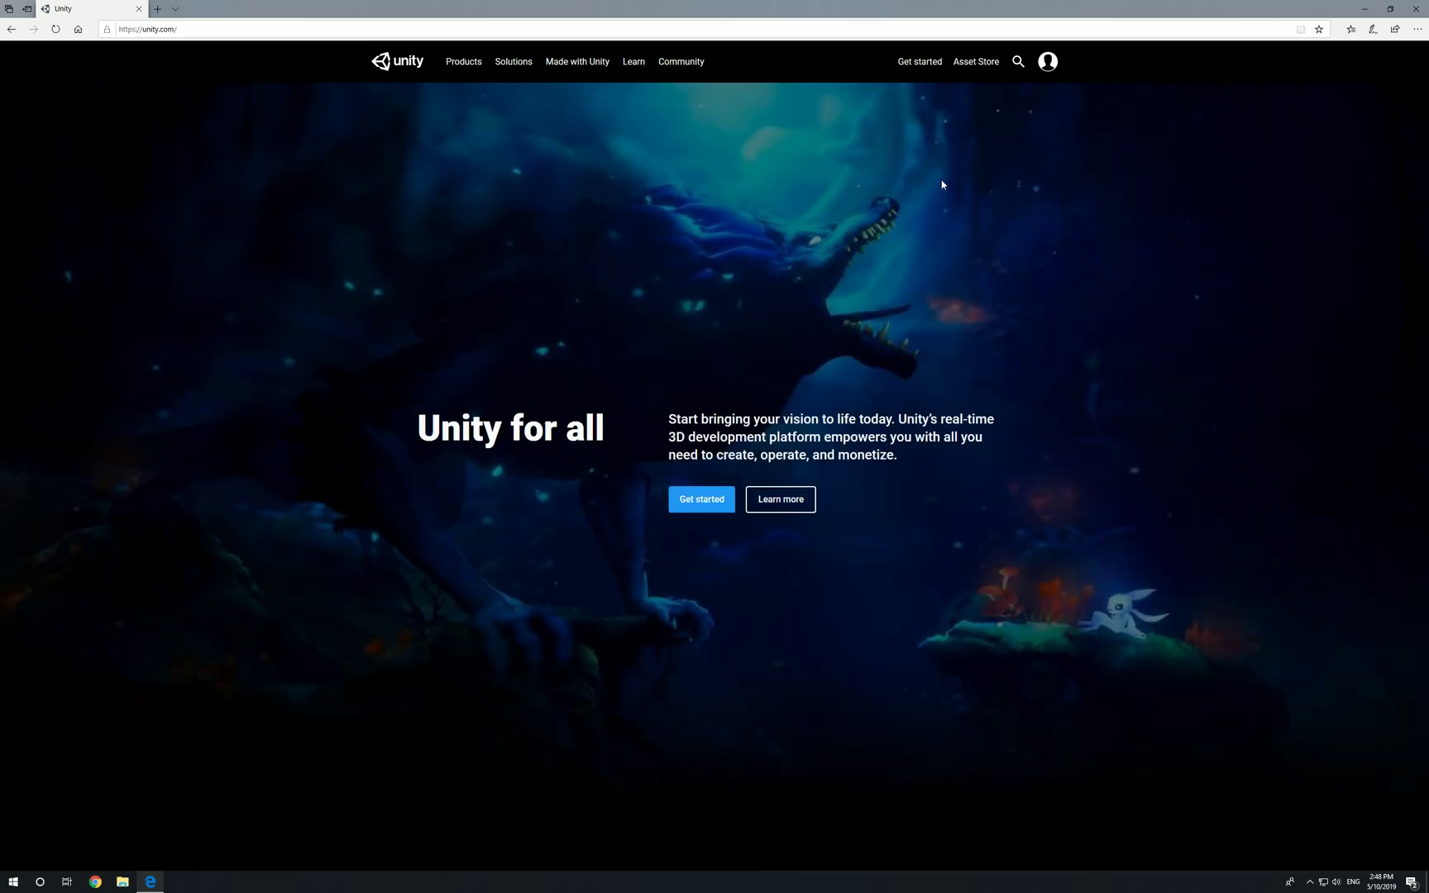
{"action": "left_click", "coordinate": [914, 63]}
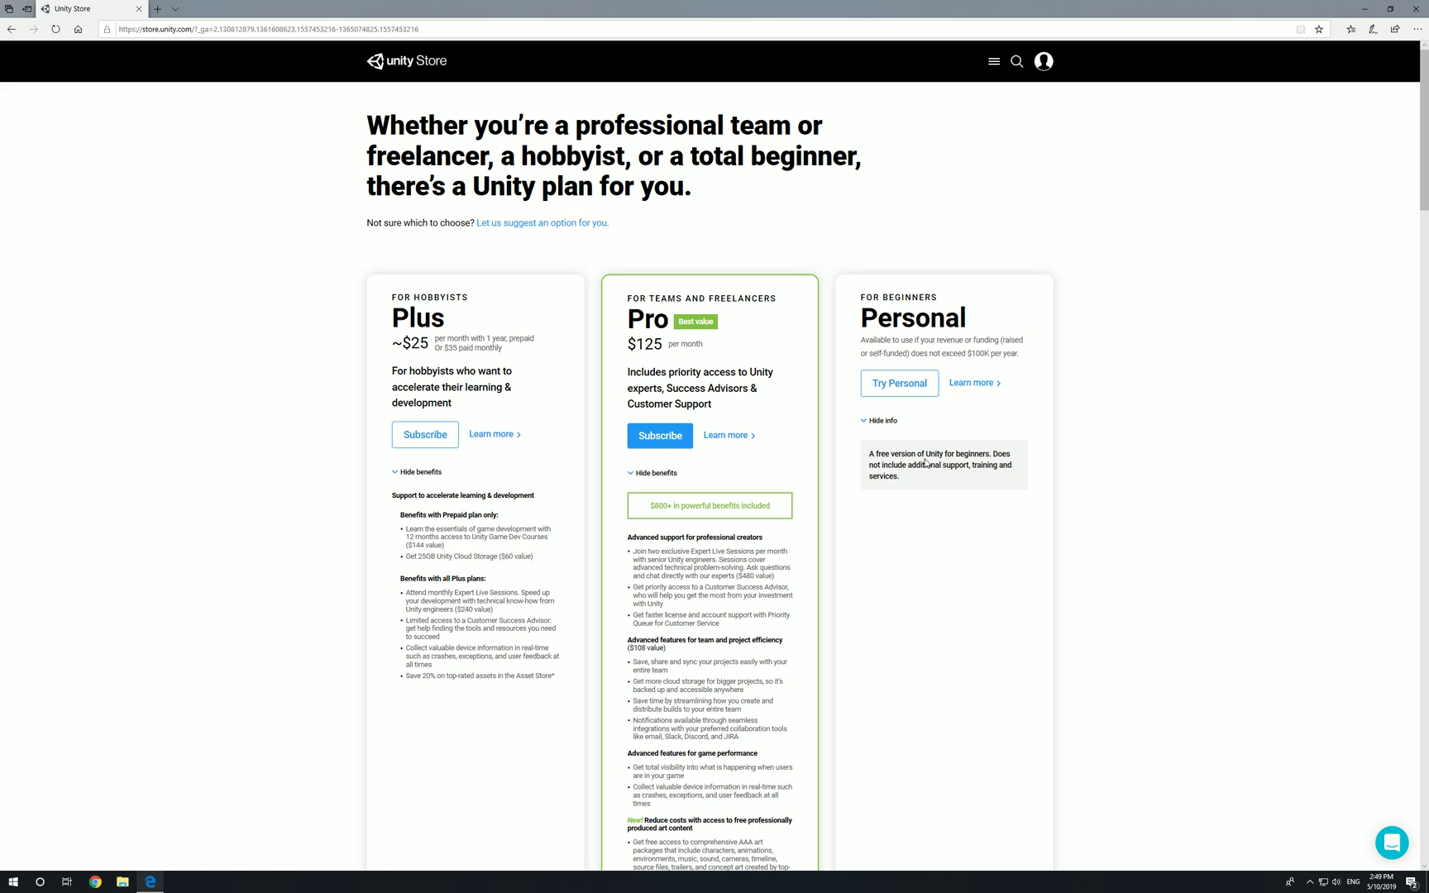
Choose the Personal plan, accept its terms, then save and run UnityHubSetup.exe
{"action": "left_click", "coordinate": [891, 388]}
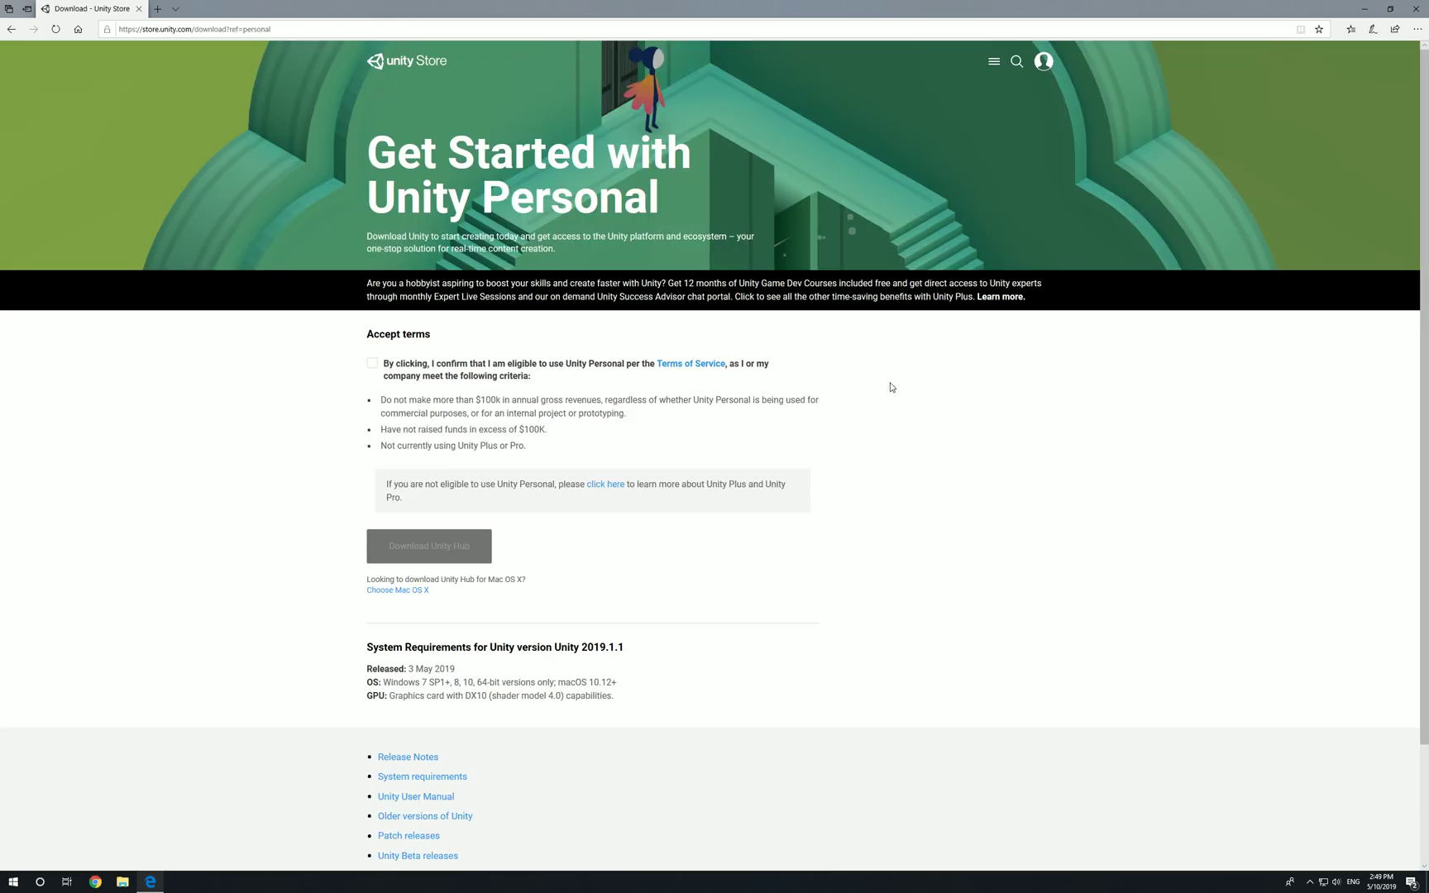
{"action": "left_click", "coordinate": [372, 363]}
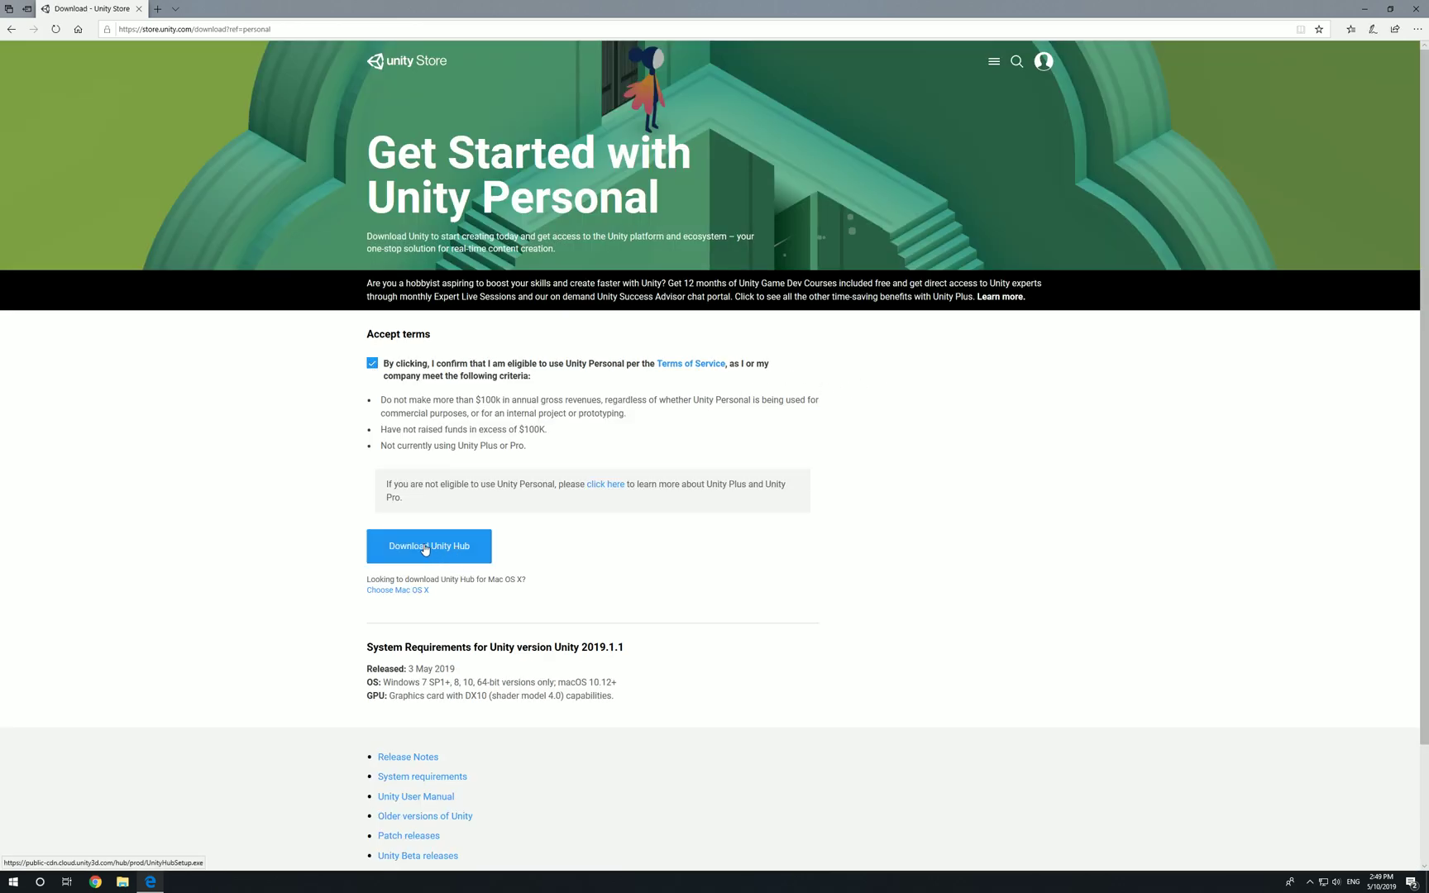
{"action": "left_click", "coordinate": [424, 548]}
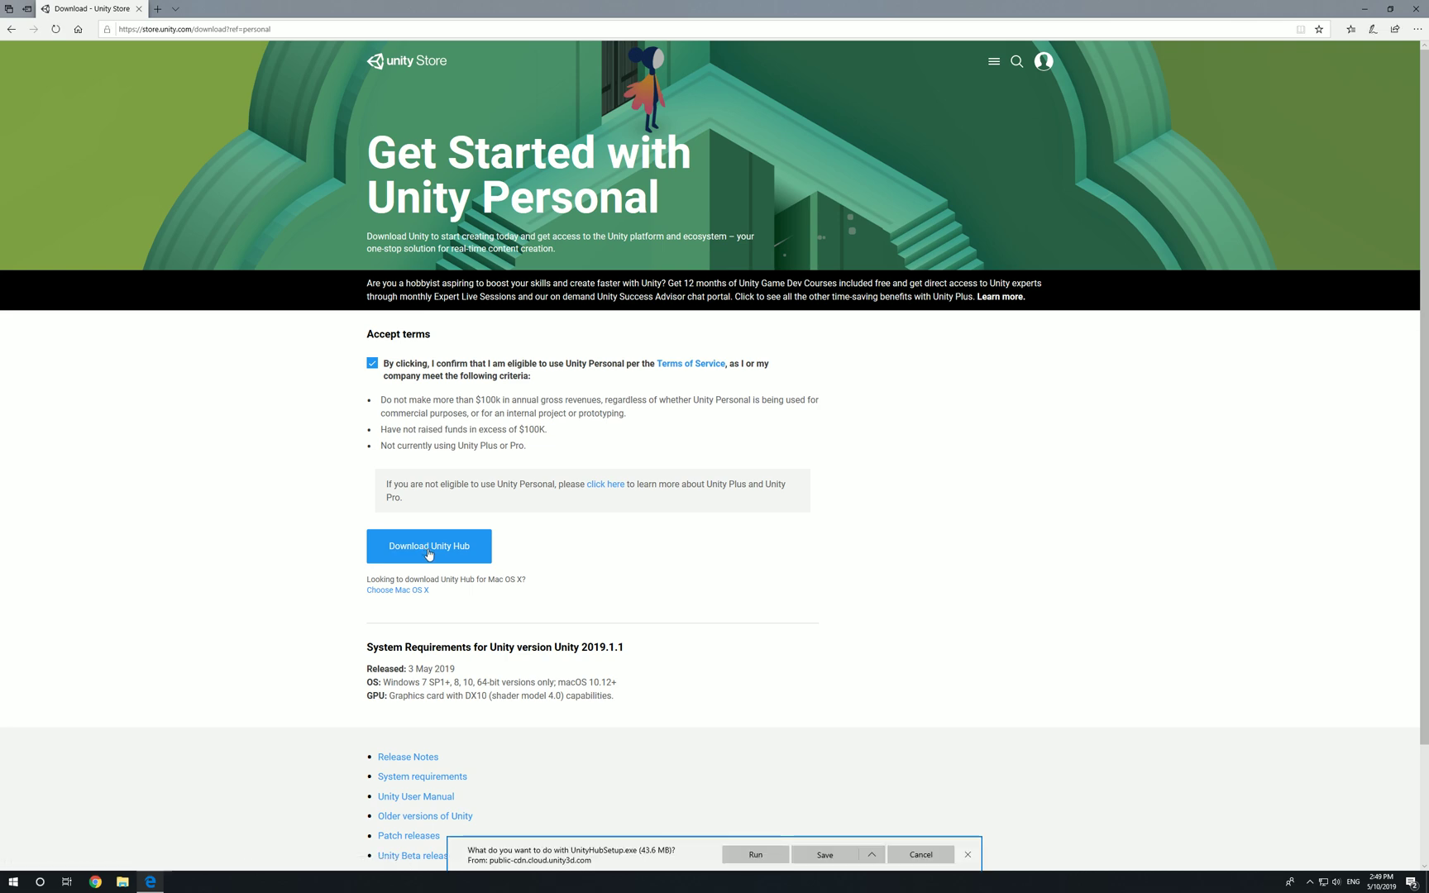
{"action": "left_click", "coordinate": [808, 855]}
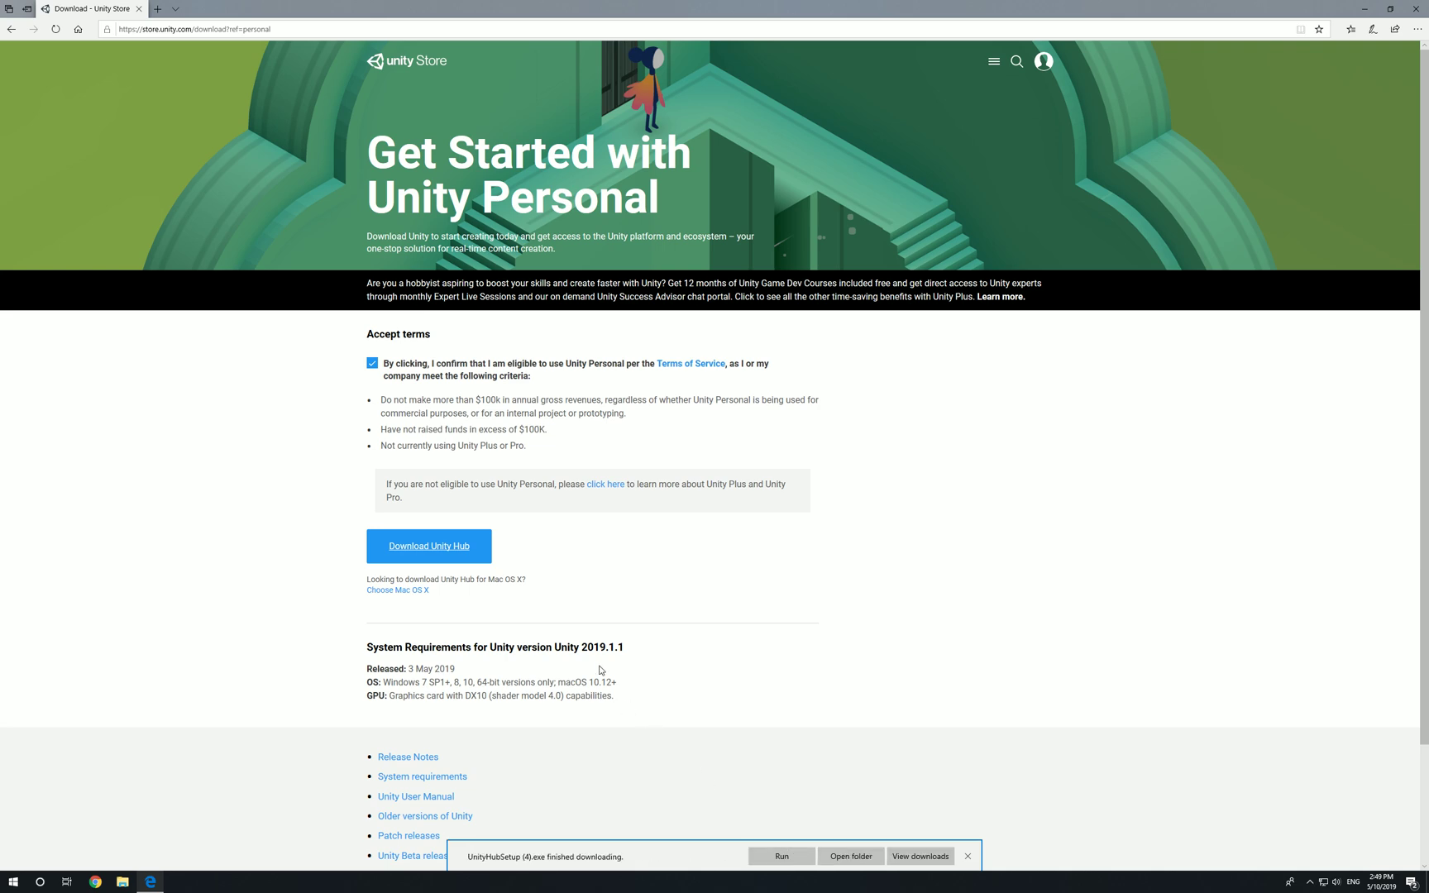
{"action": "left_click", "coordinate": [759, 853]}
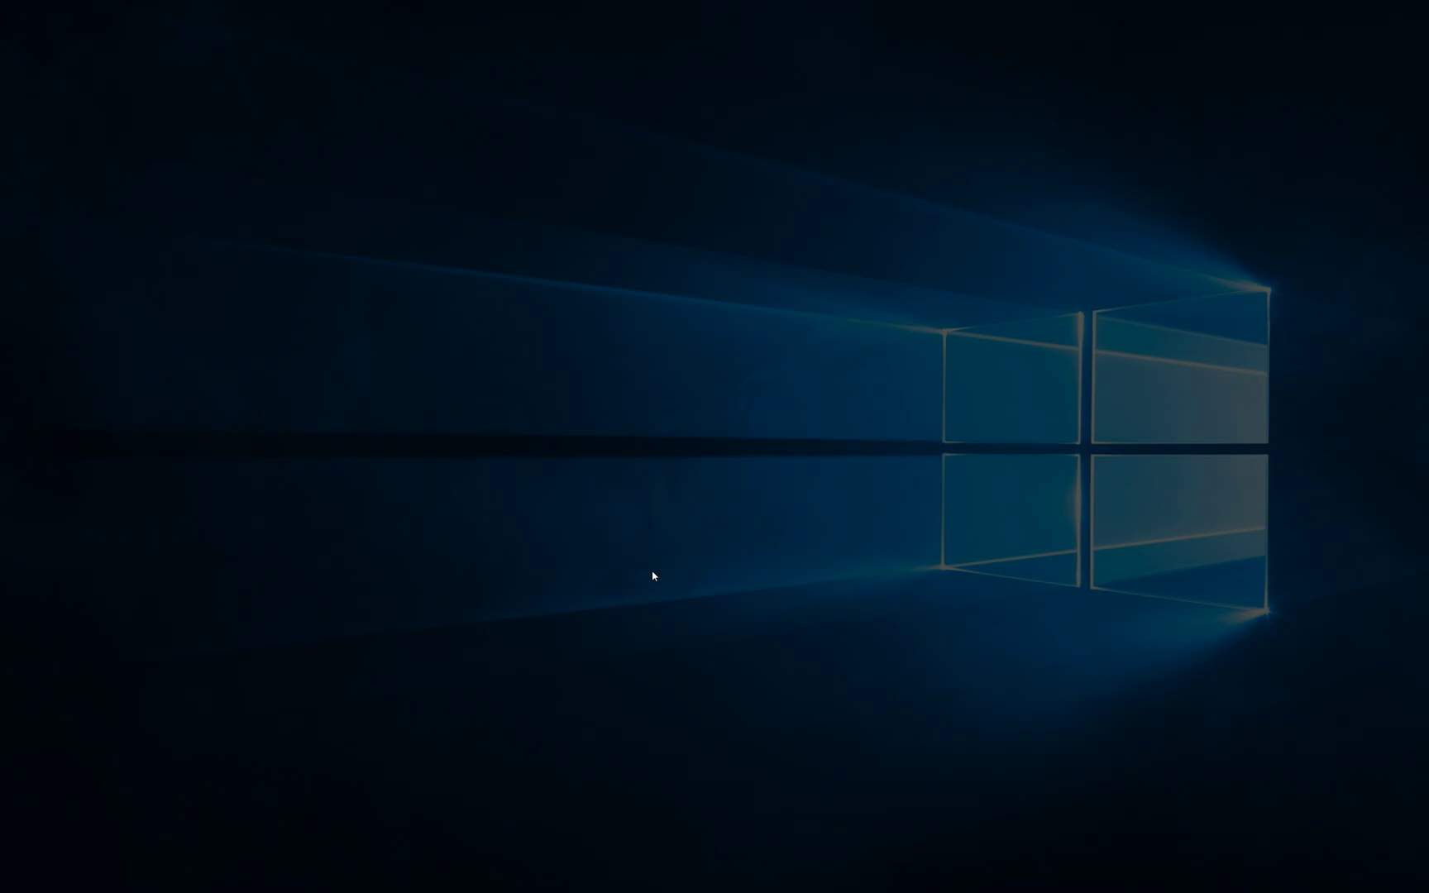
Install Unity Hub into the default C:\Program Files\Unity Hub folder and launch it
{"action": "left_click", "coordinate": [666, 521]}
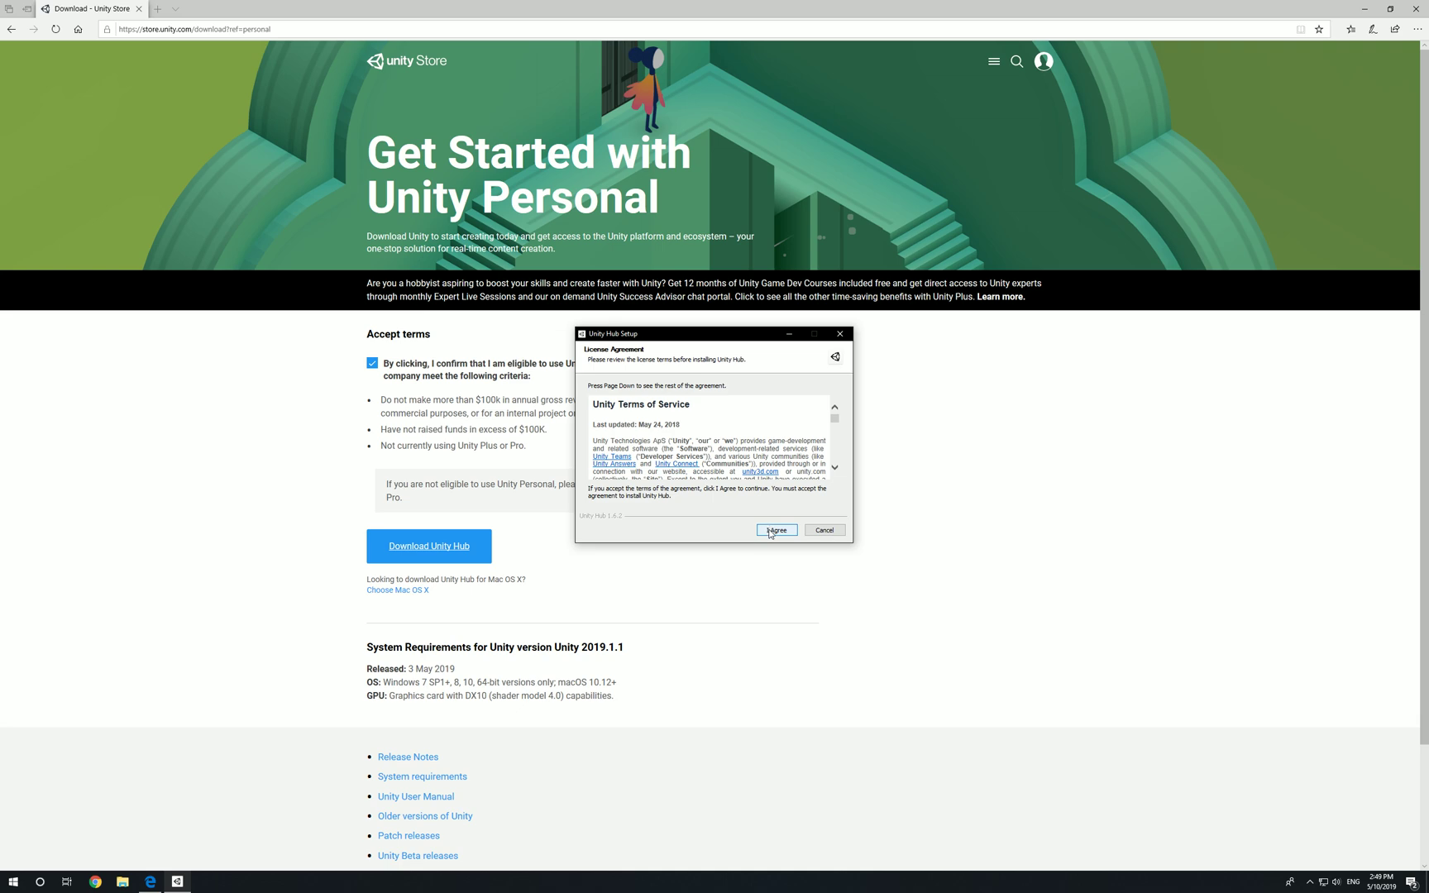
{"action": "left_click", "coordinate": [776, 530]}
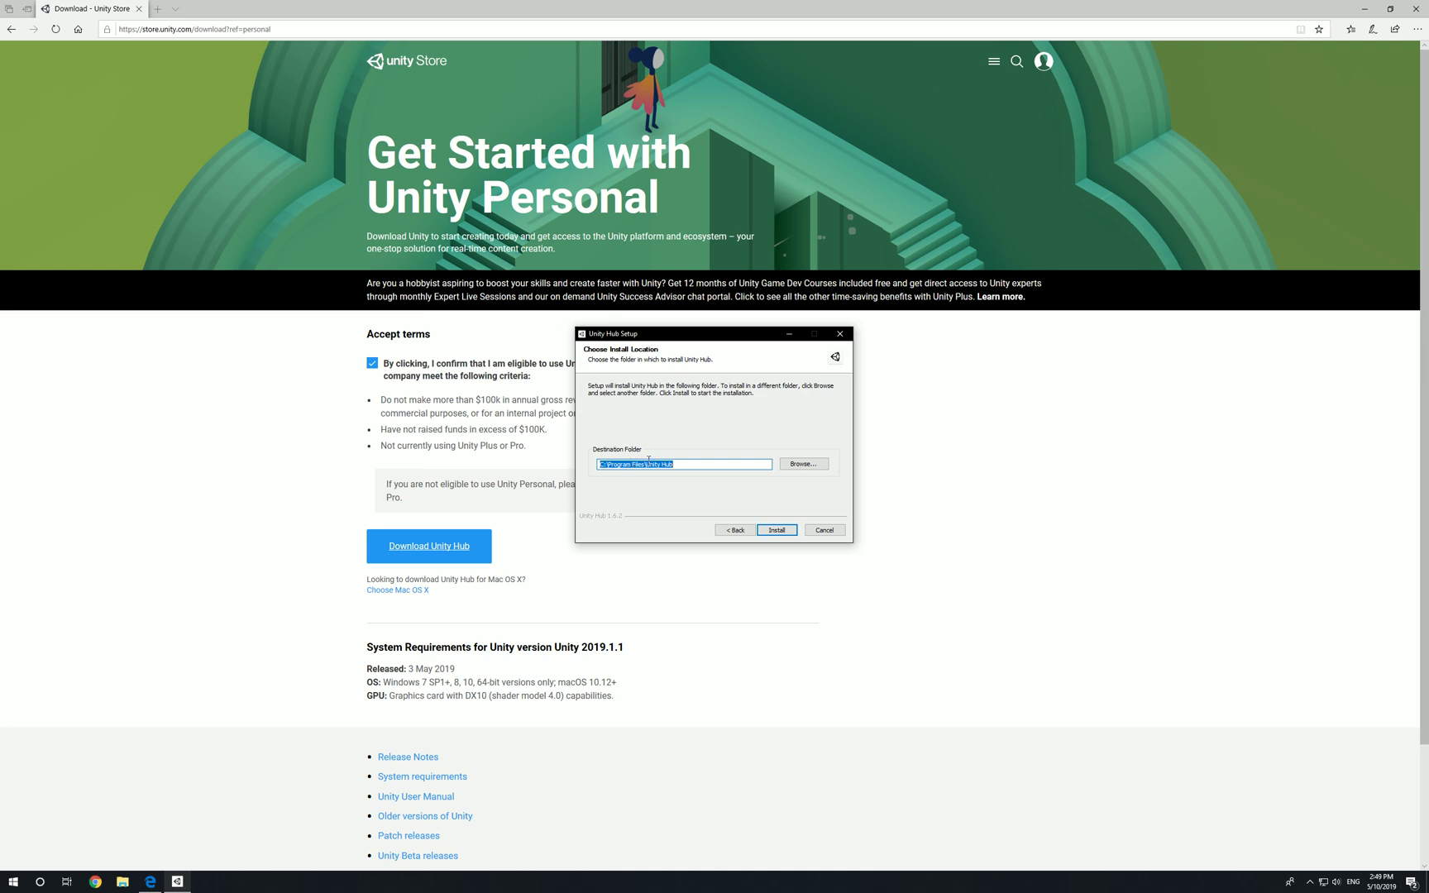
{"action": "left_click", "coordinate": [786, 467]}
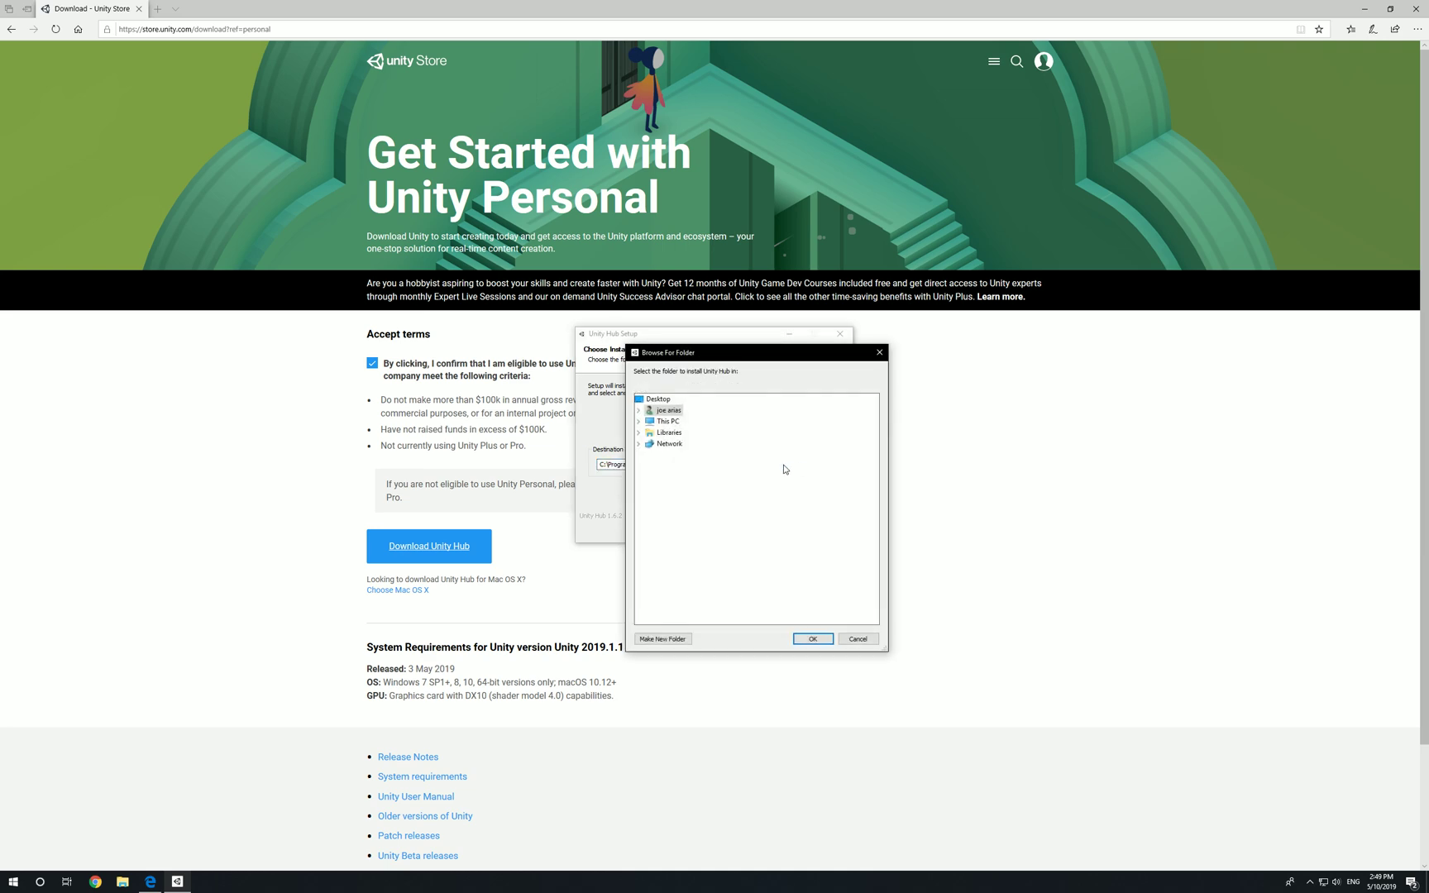
{"action": "double_click", "coordinate": [662, 421]}
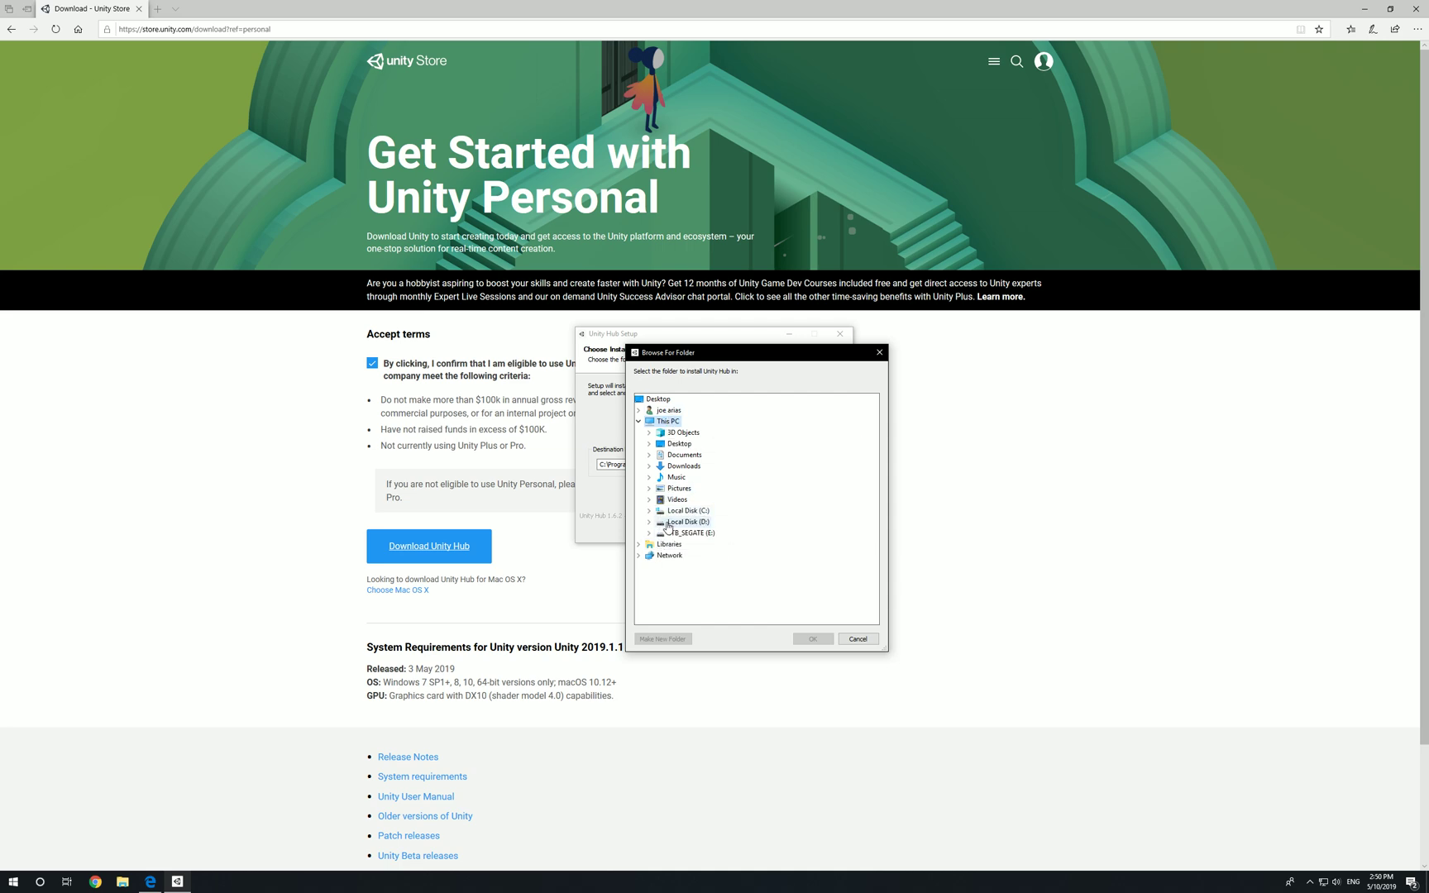
{"action": "left_click", "coordinate": [846, 638]}
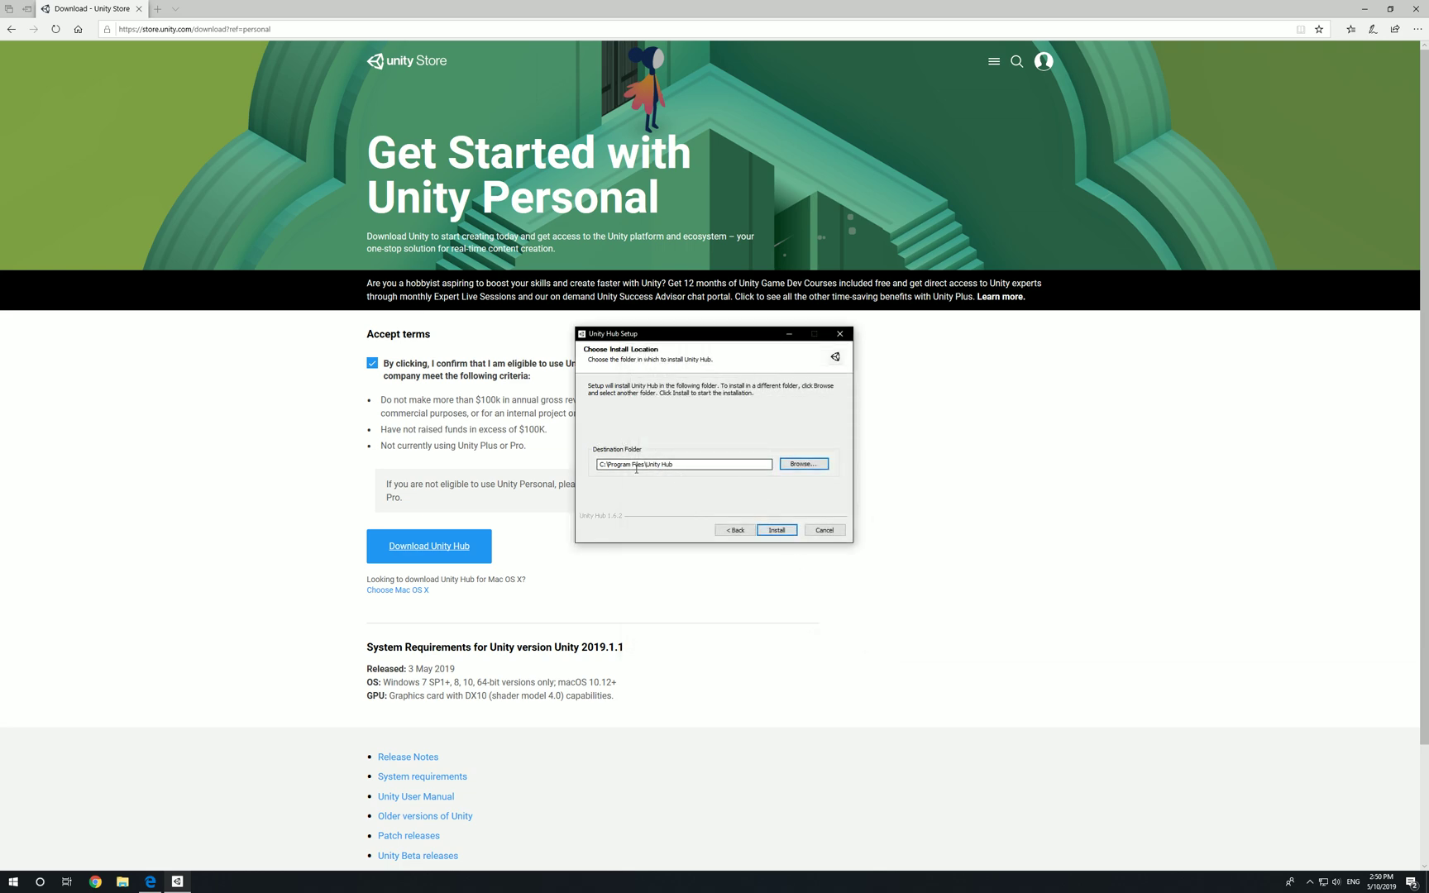
{"action": "left_click", "coordinate": [771, 530]}
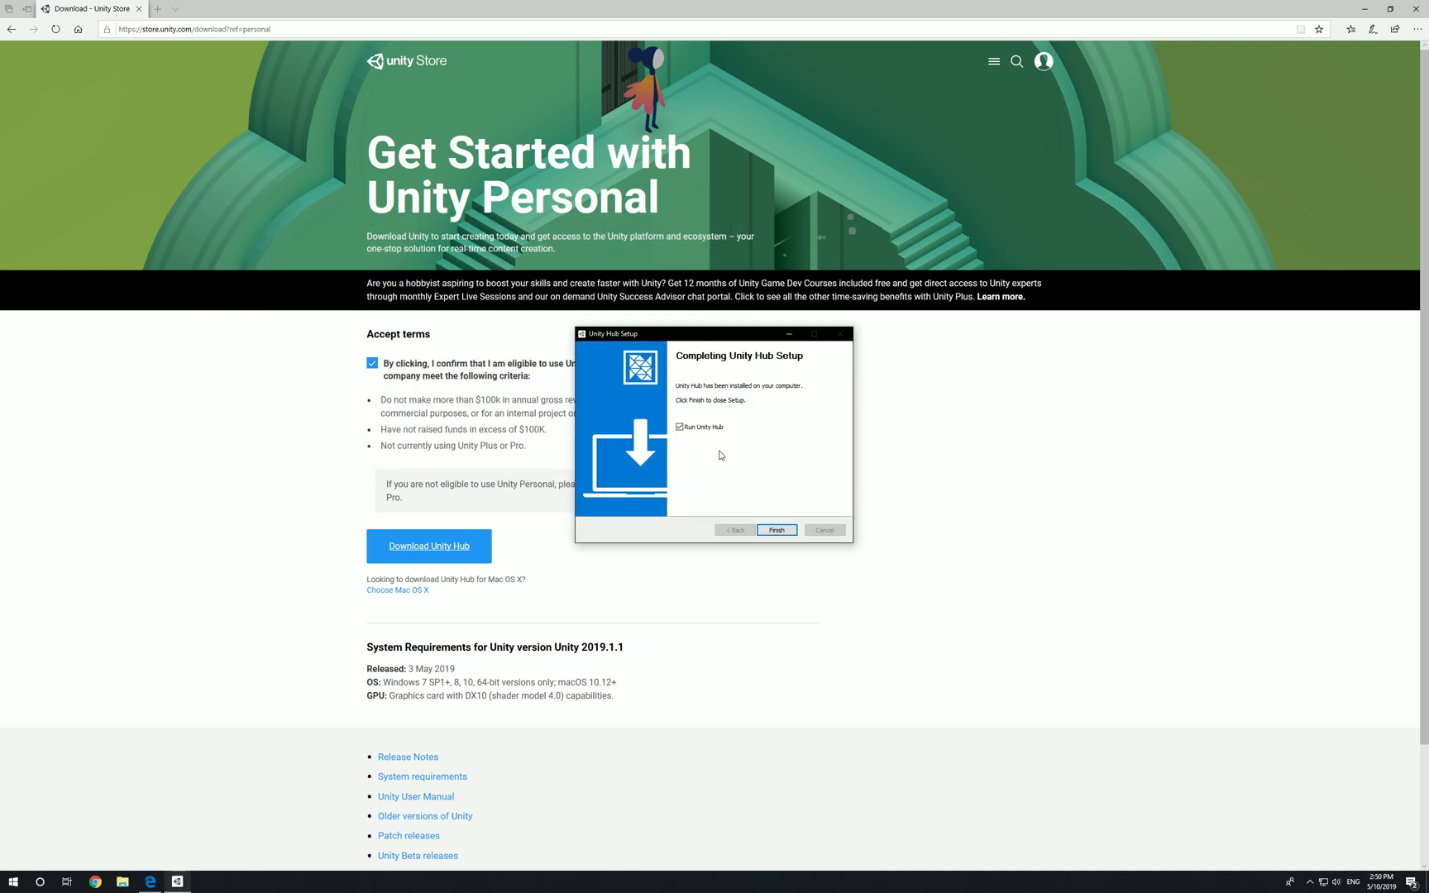
{"action": "left_click", "coordinate": [775, 530]}
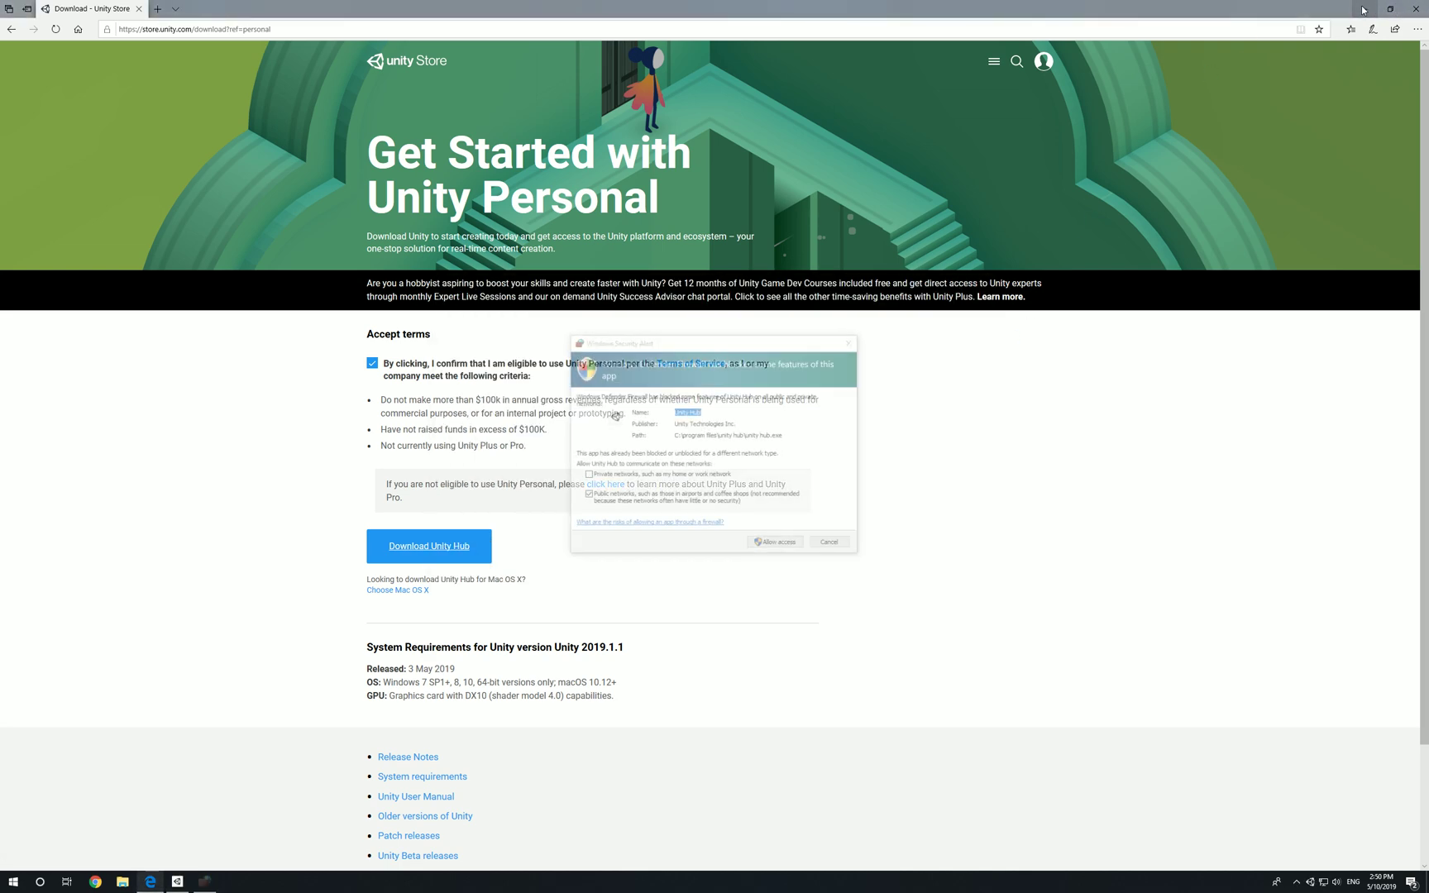
{"action": "left_click", "coordinate": [1363, 10]}
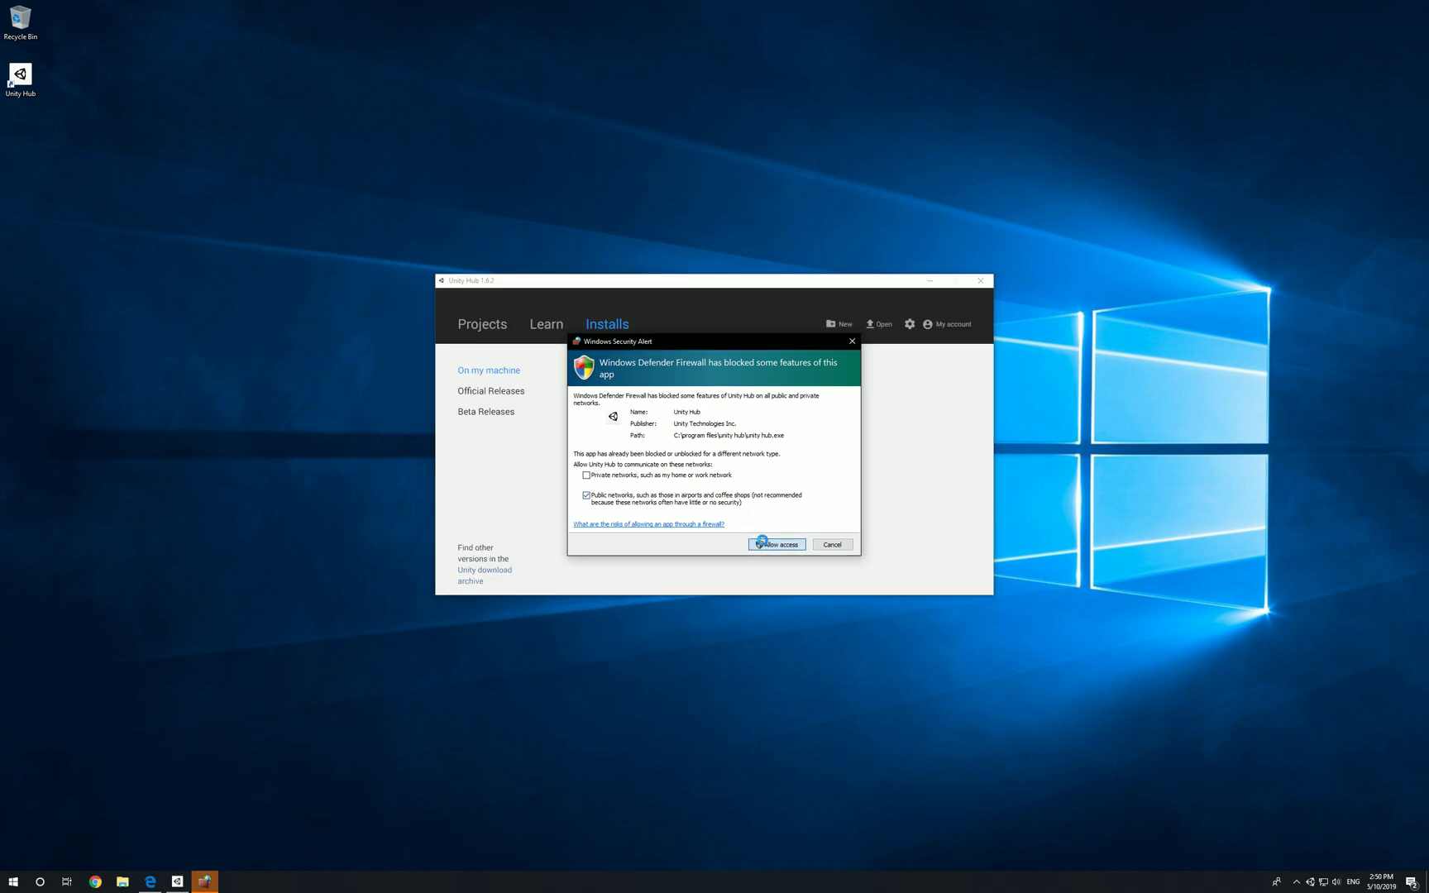
Allow Unity Hub through the firewall and list official releases from 2019.1.2f1 to 2017.4.27f1 LTS
{"action": "left_click", "coordinate": [763, 545]}
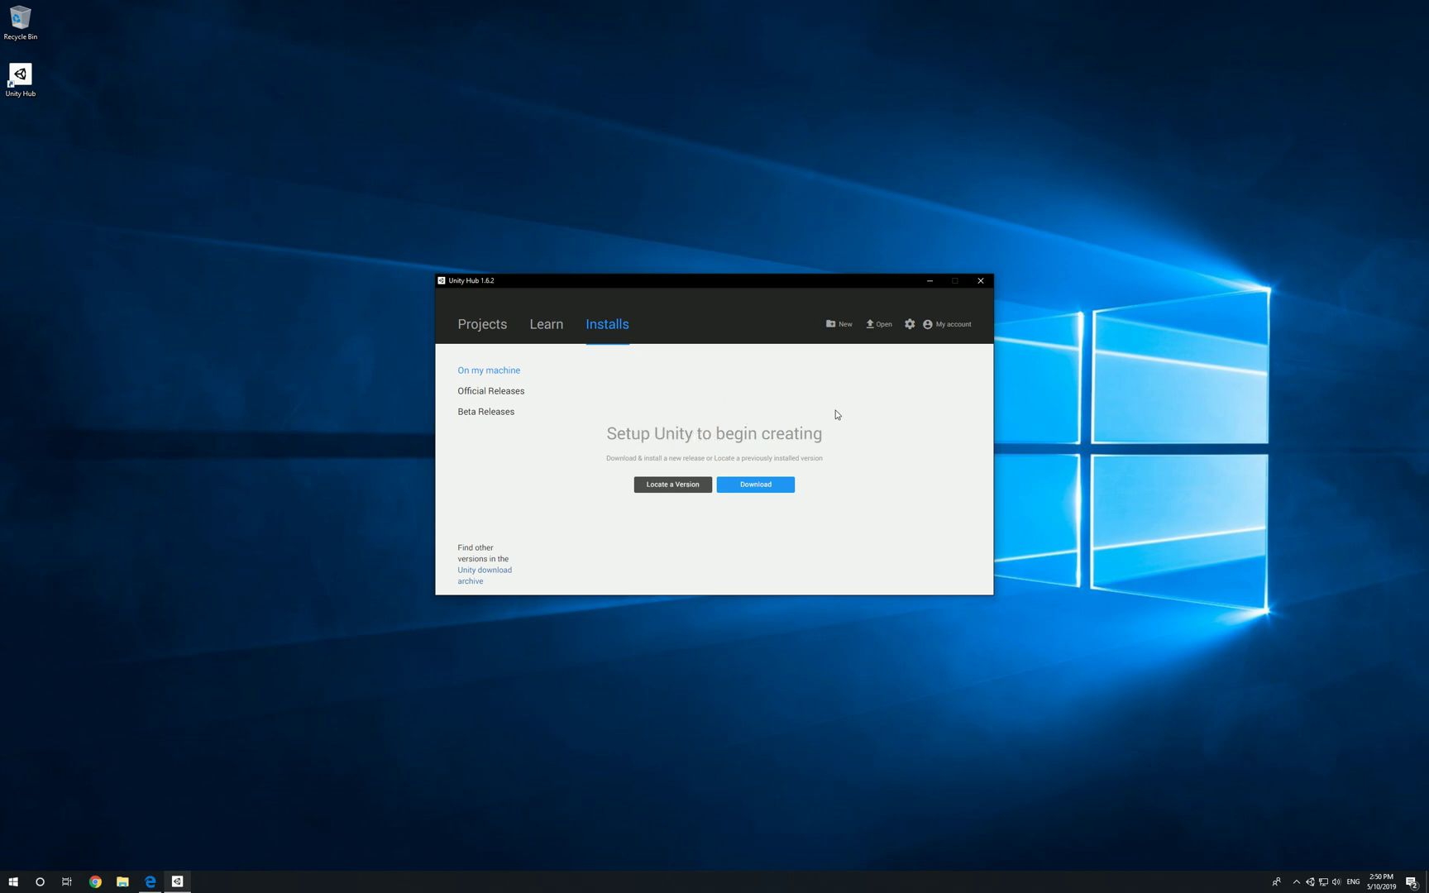
{"action": "left_click", "coordinate": [949, 325]}
{"action": "left_click", "coordinate": [741, 488]}
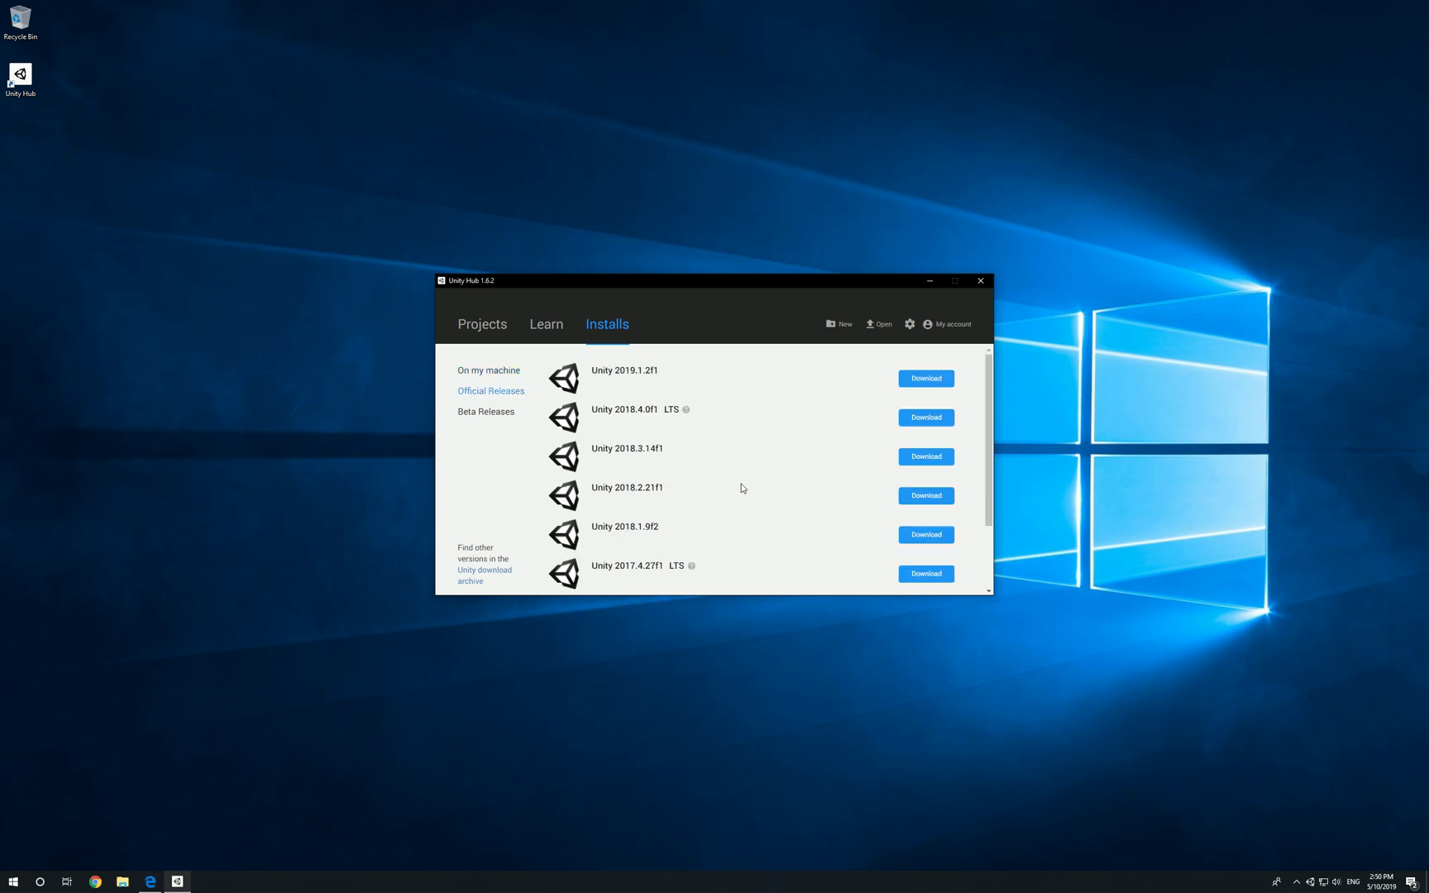
Download Unity 2019.1.2f1 with Visual Studio Community 2017, accepting its license and the UAC prompt
{"action": "scroll", "coordinate": [662, 445], "scroll_direction": "down", "scroll_amount": 2}
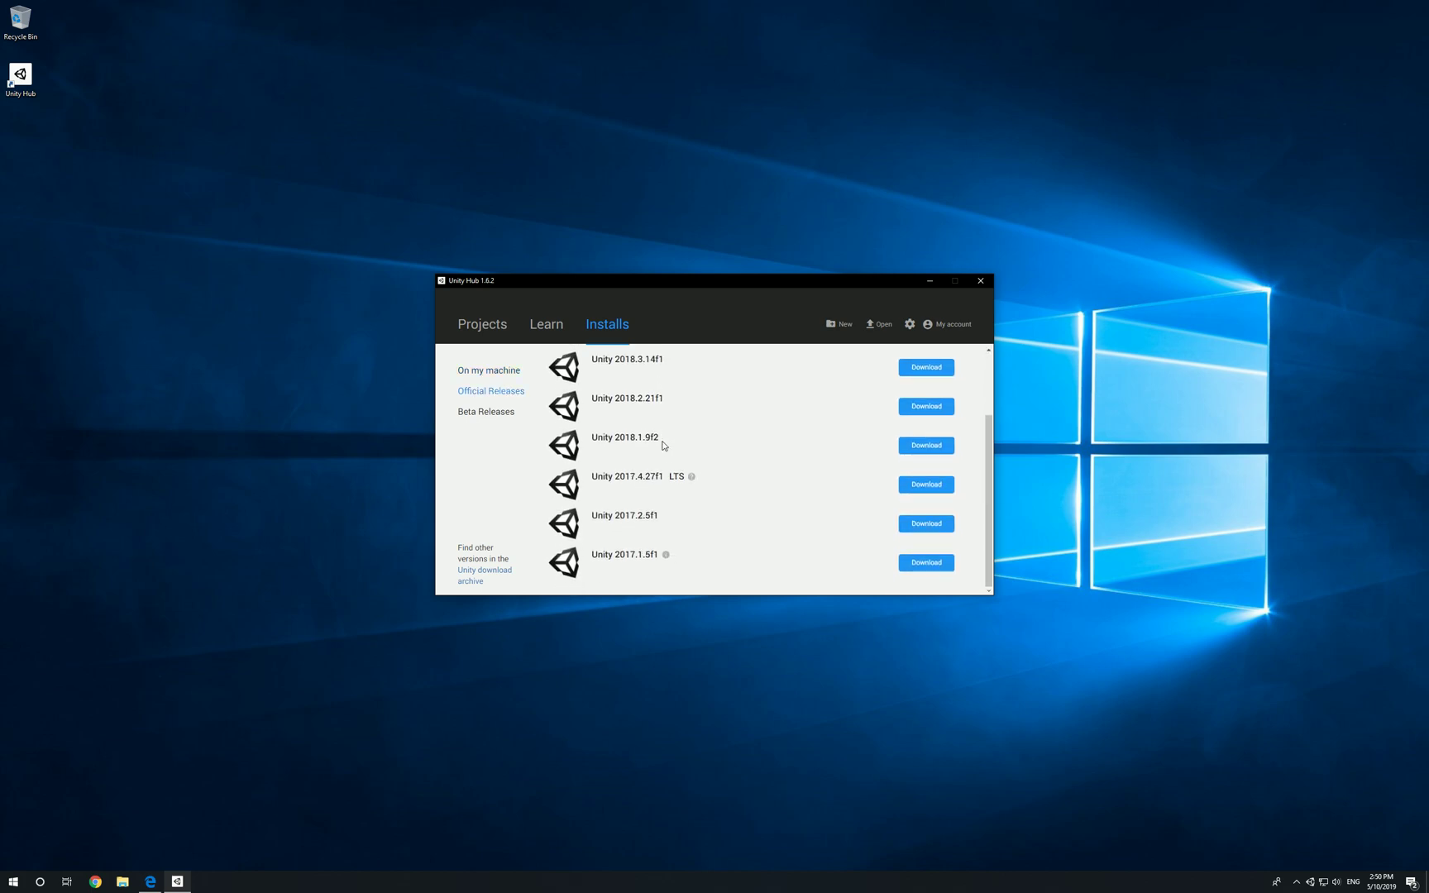
{"action": "scroll", "coordinate": [630, 562], "scroll_direction": "up", "scroll_amount": 2}
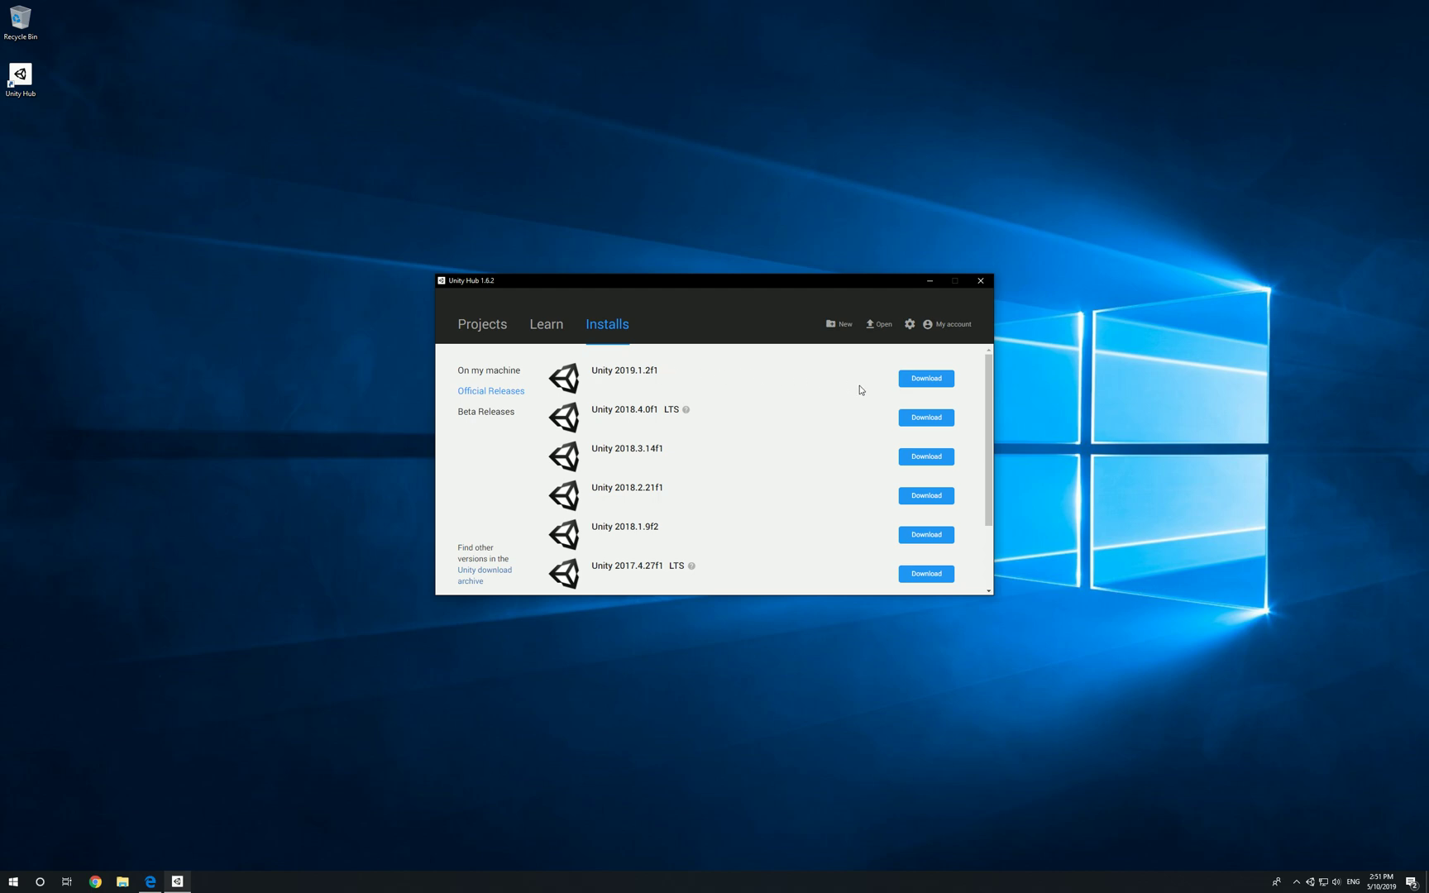
{"action": "left_click", "coordinate": [926, 380]}
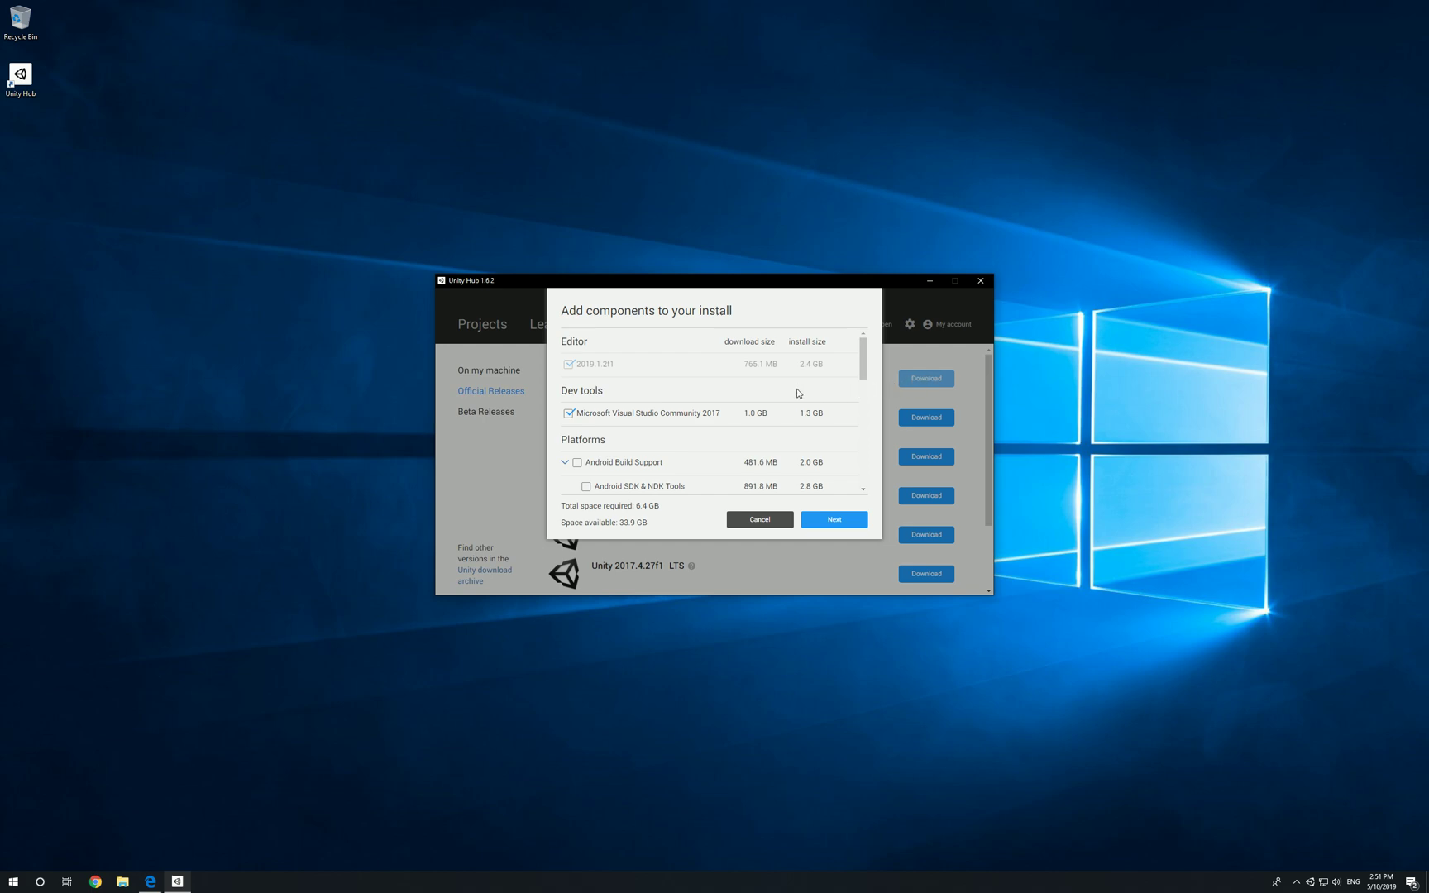
{"action": "scroll", "coordinate": [724, 458], "scroll_direction": "down", "scroll_amount": 3}
{"action": "scroll", "coordinate": [724, 457], "scroll_direction": "up", "scroll_amount": 5}
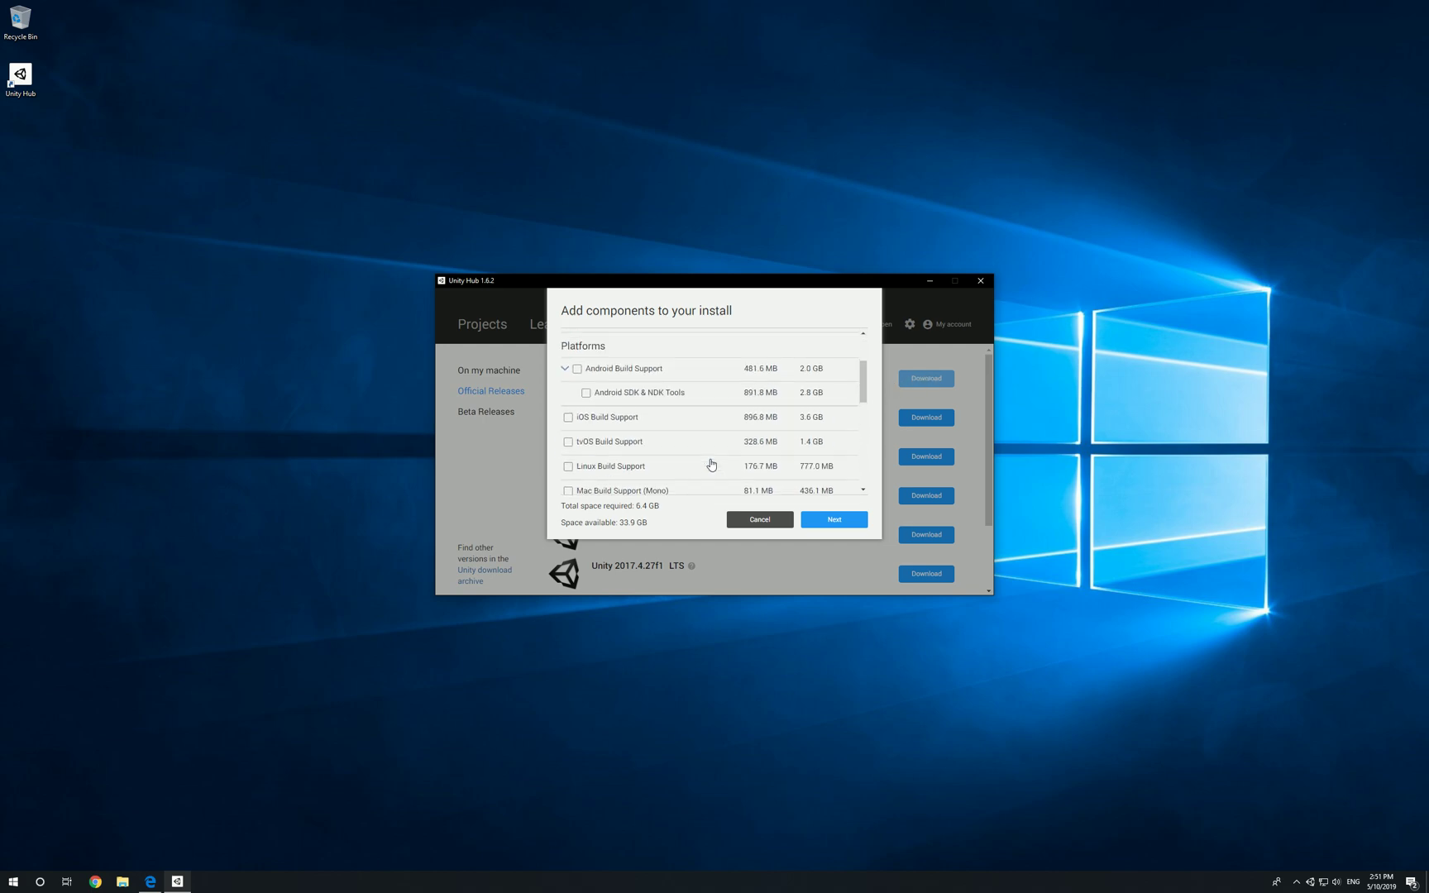
{"action": "scroll", "coordinate": [640, 471], "scroll_direction": "down", "scroll_amount": 4}
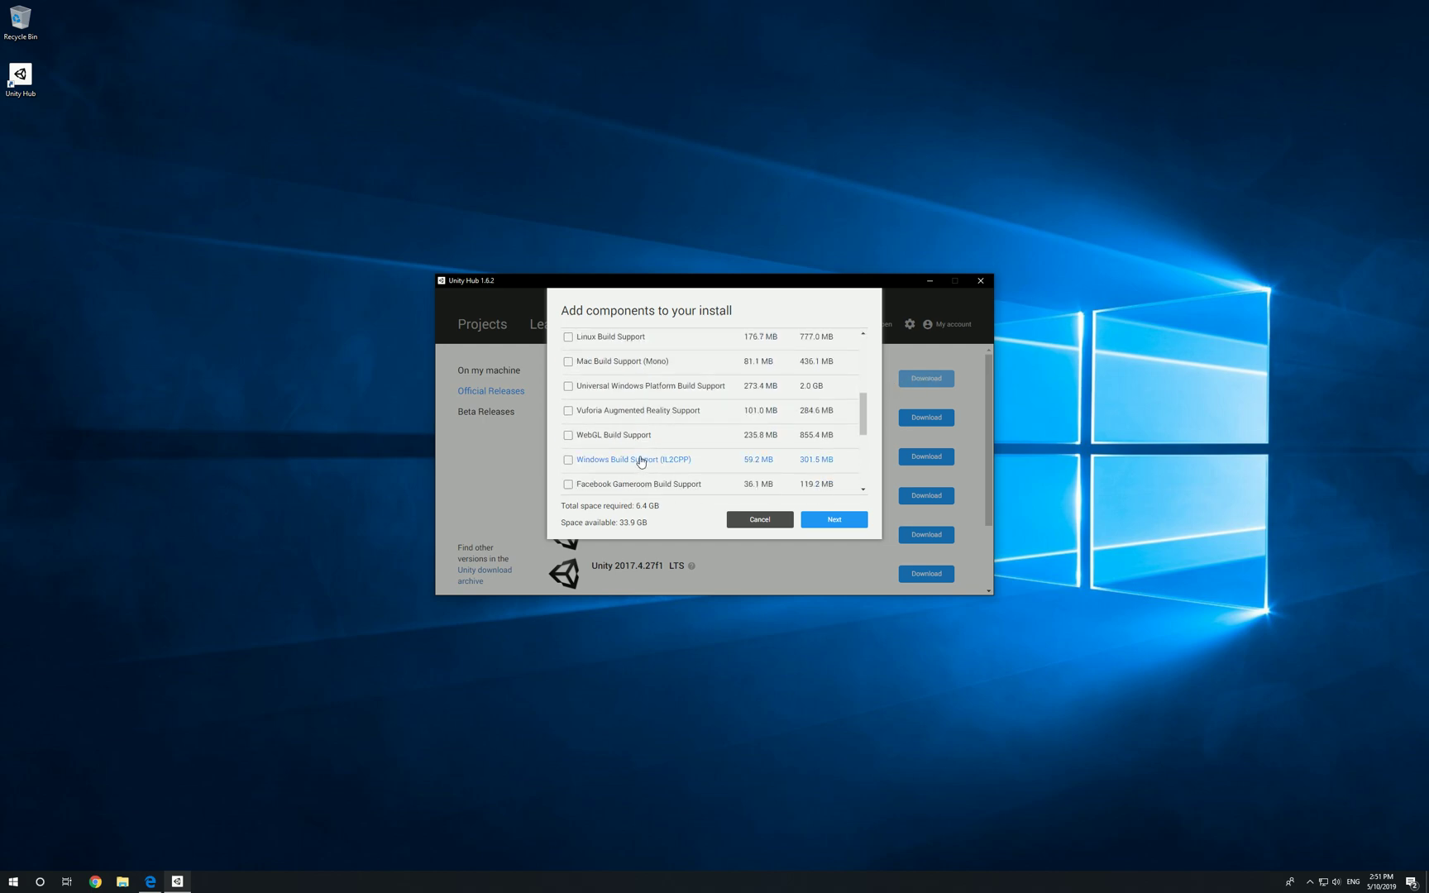
{"action": "scroll", "coordinate": [640, 465], "scroll_direction": "up", "scroll_amount": 4}
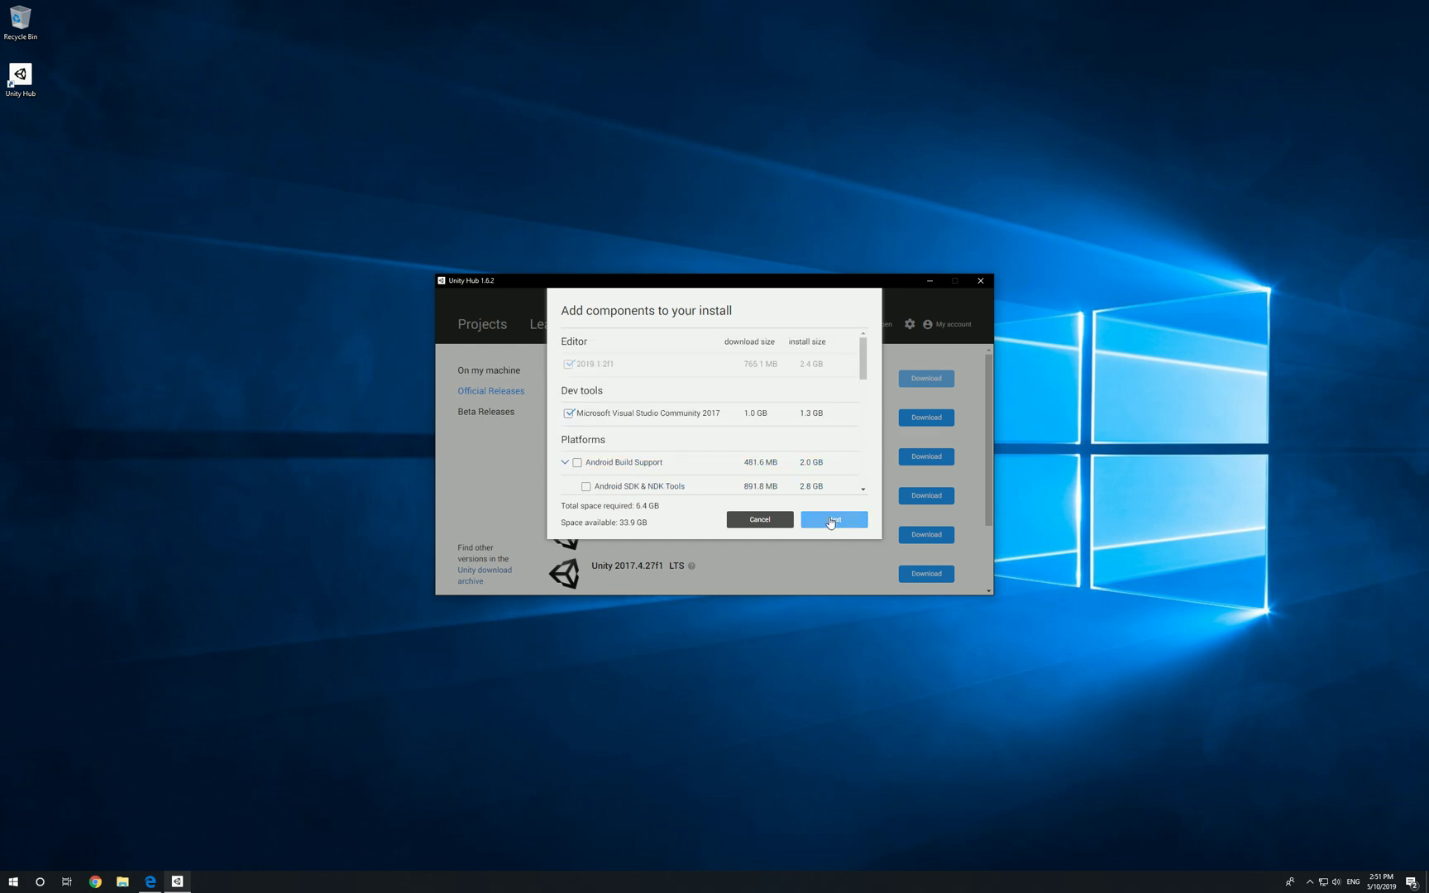
{"action": "left_click", "coordinate": [831, 521]}
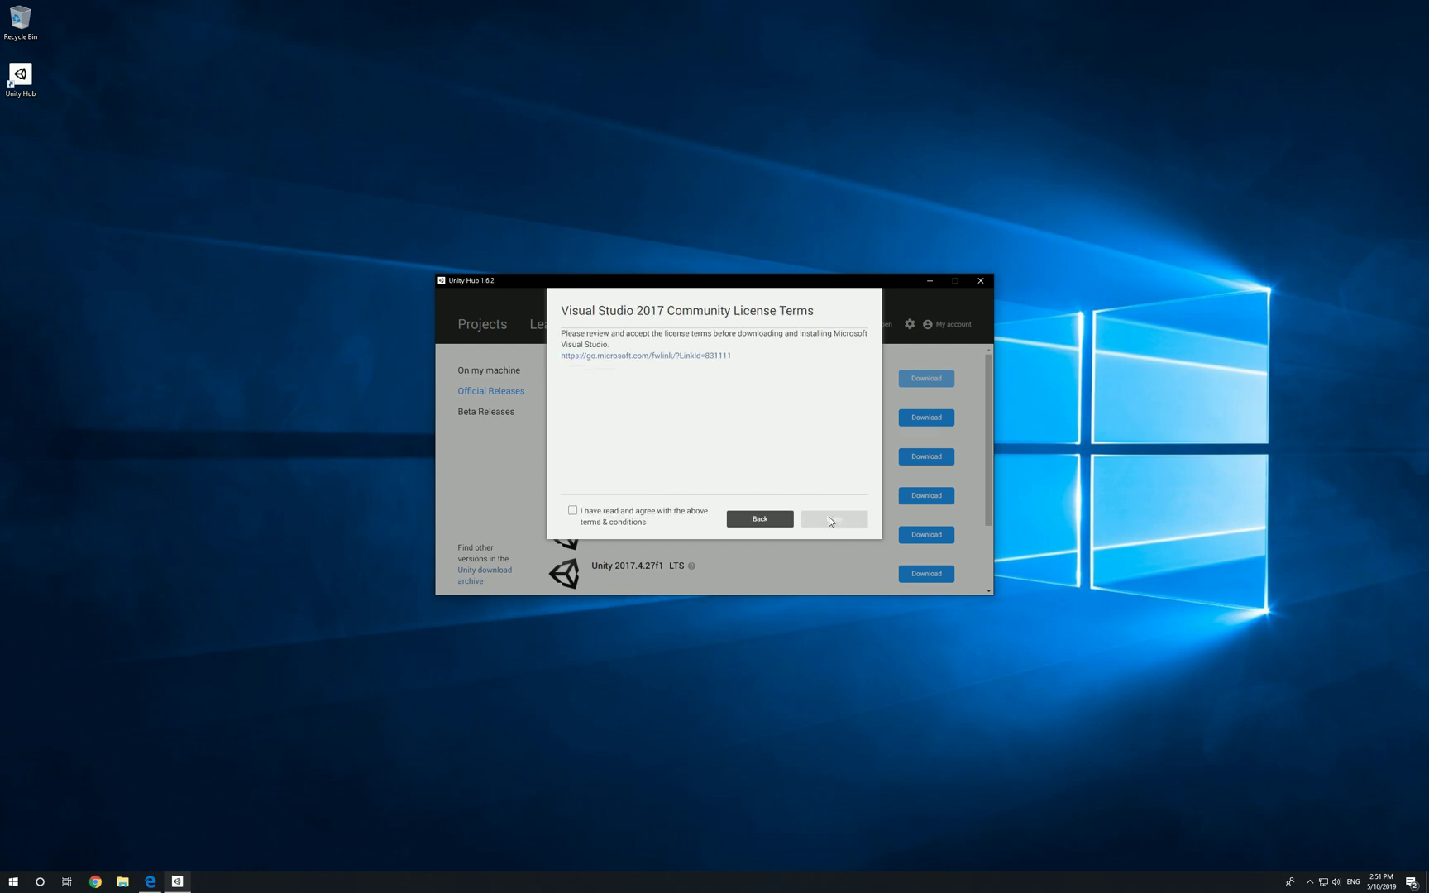
{"action": "left_click", "coordinate": [572, 510]}
{"action": "left_click", "coordinate": [834, 519]}
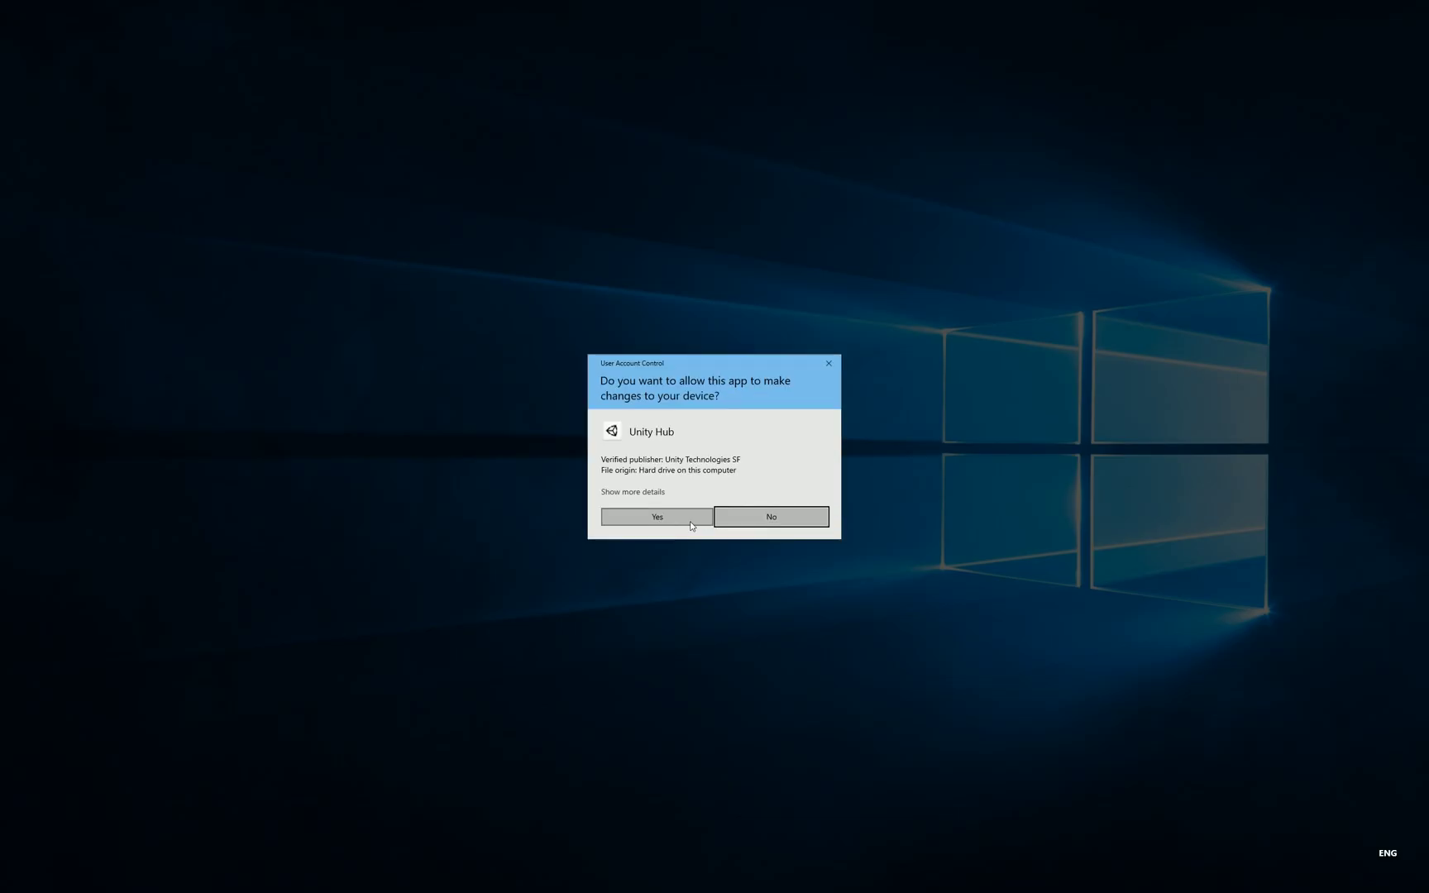
{"action": "left_click", "coordinate": [656, 517]}
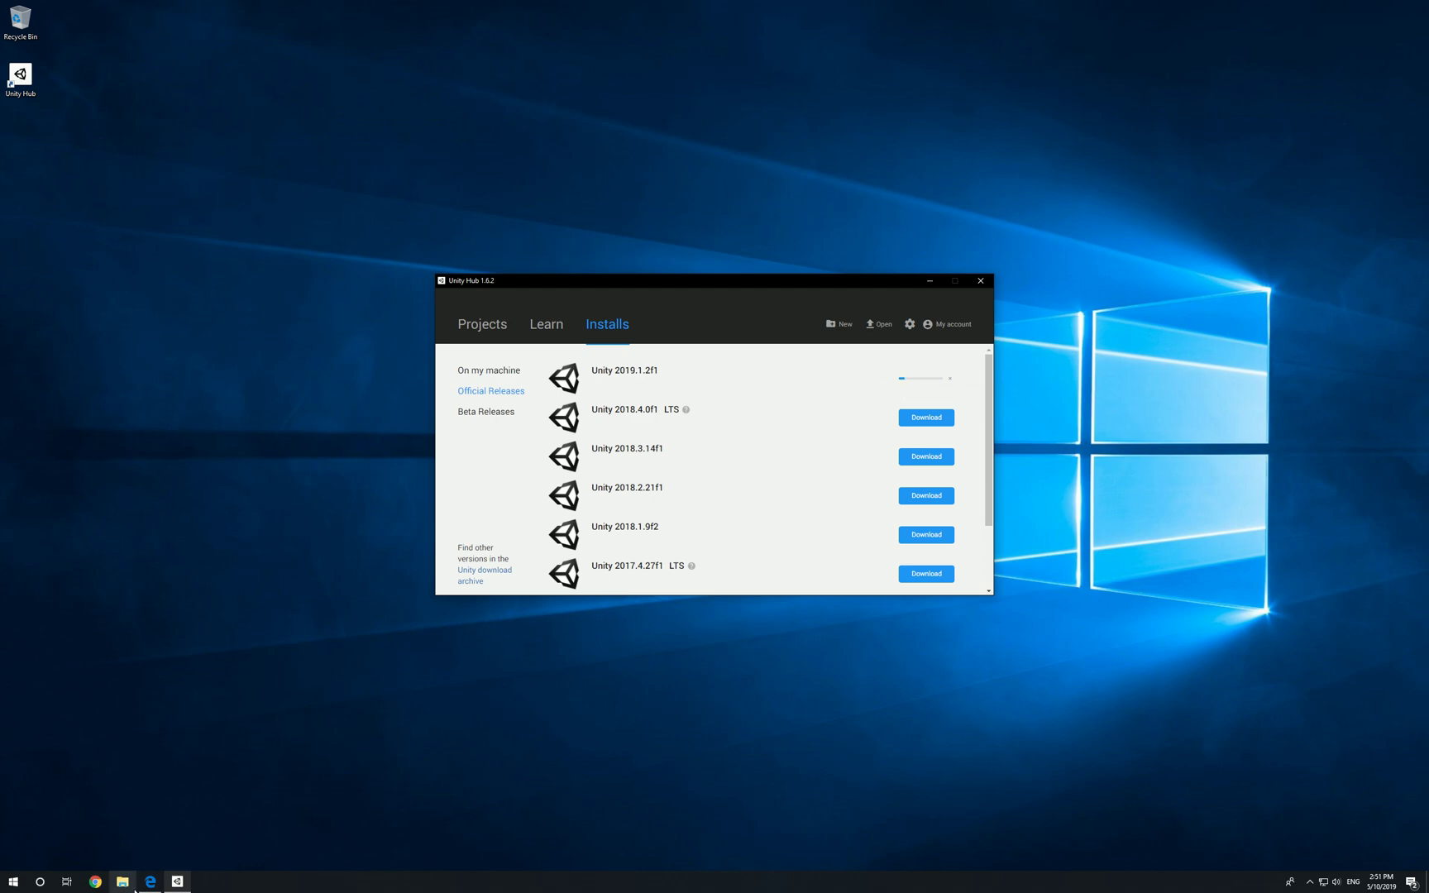
{"action": "left_click", "coordinate": [150, 882]}
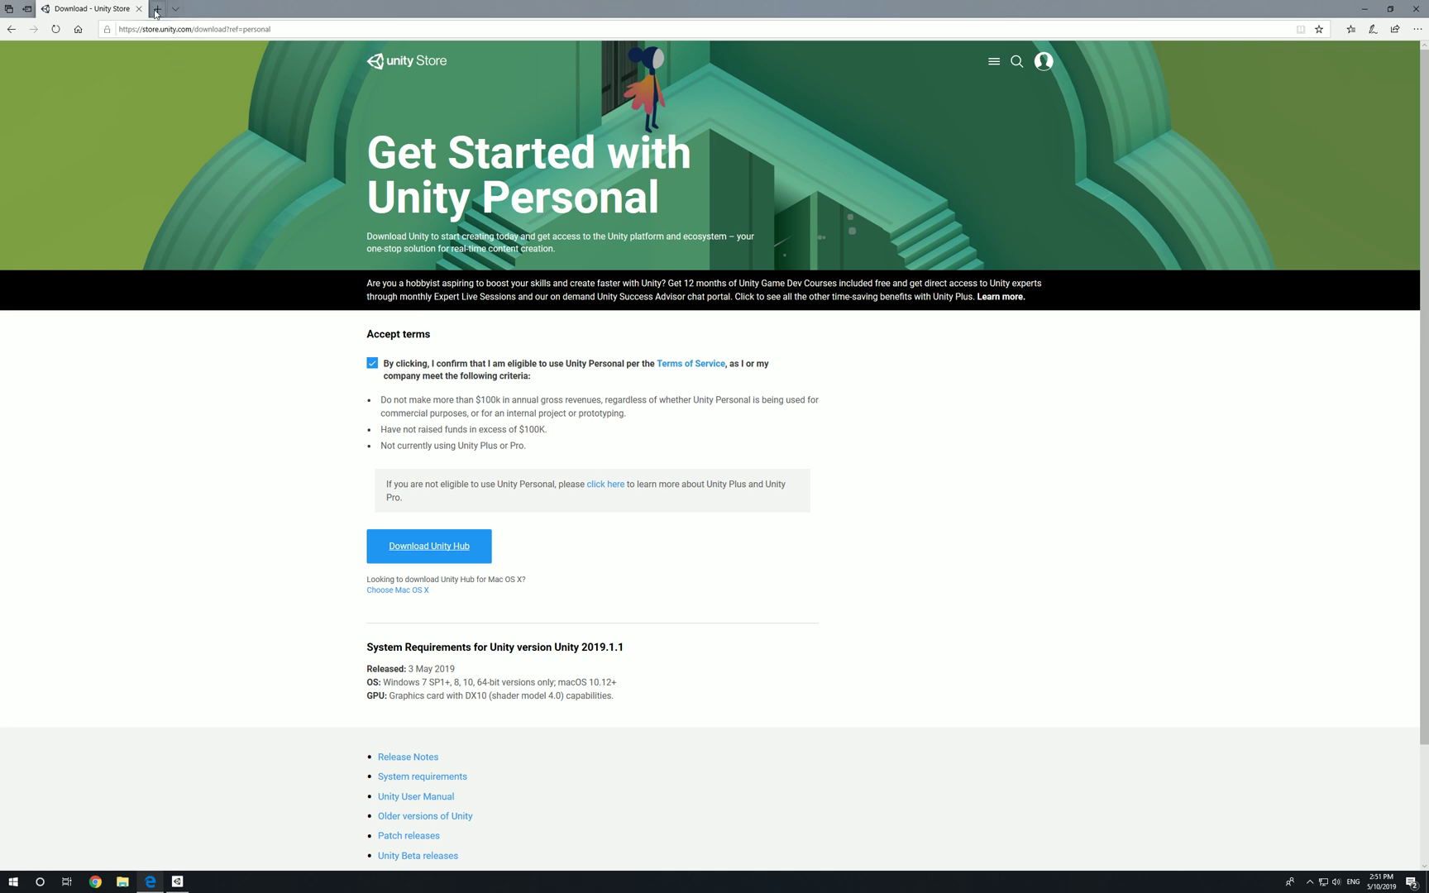
Navigate via the Unity Store logo and site menu's Home to the Unity Asset Store
{"action": "left_click", "coordinate": [419, 63]}
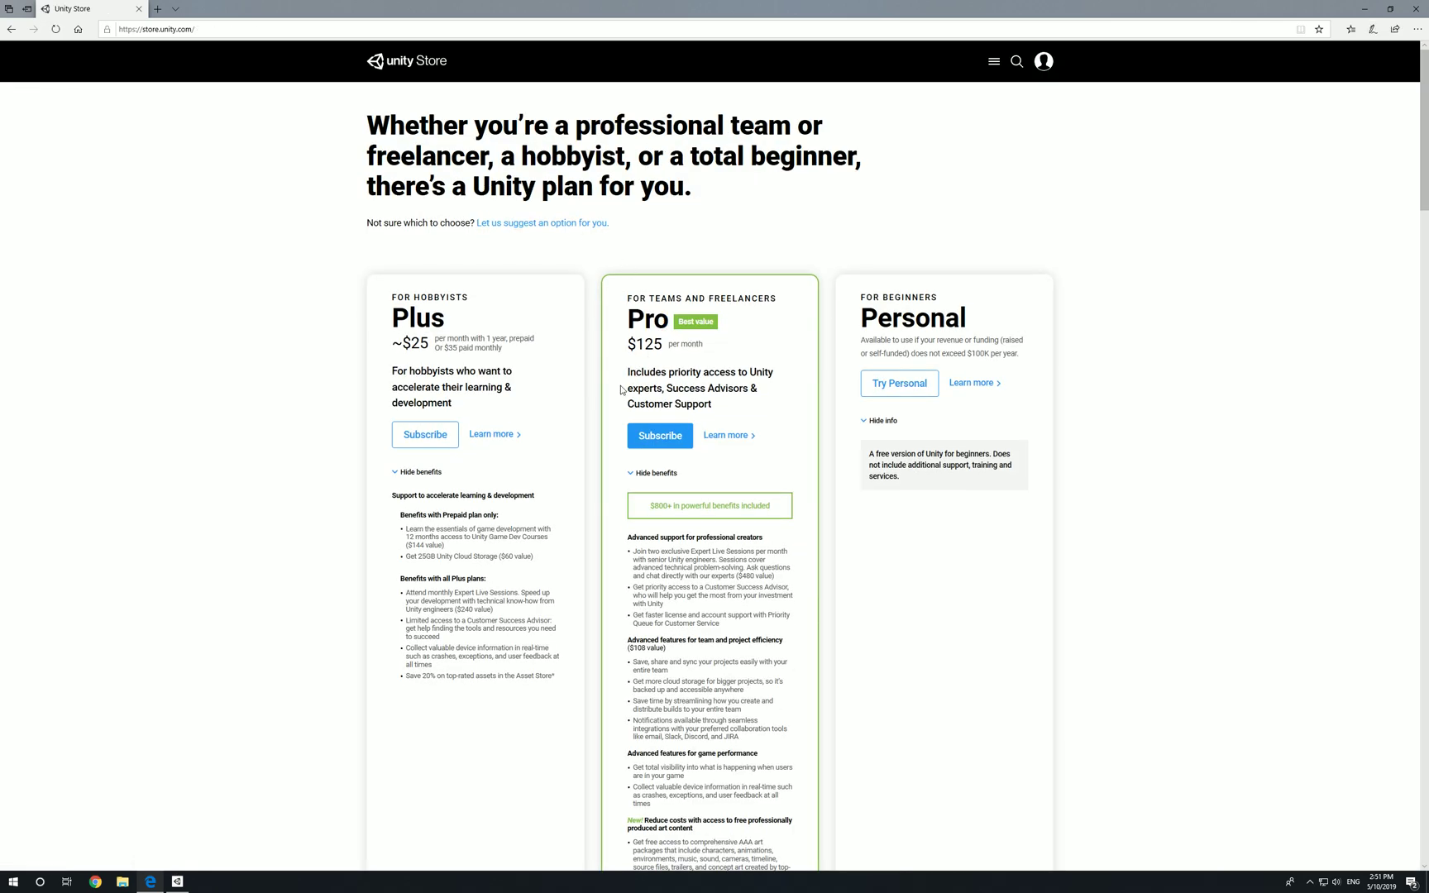
{"action": "left_click", "coordinate": [410, 69]}
{"action": "left_click", "coordinate": [436, 65]}
{"action": "left_click", "coordinate": [994, 62]}
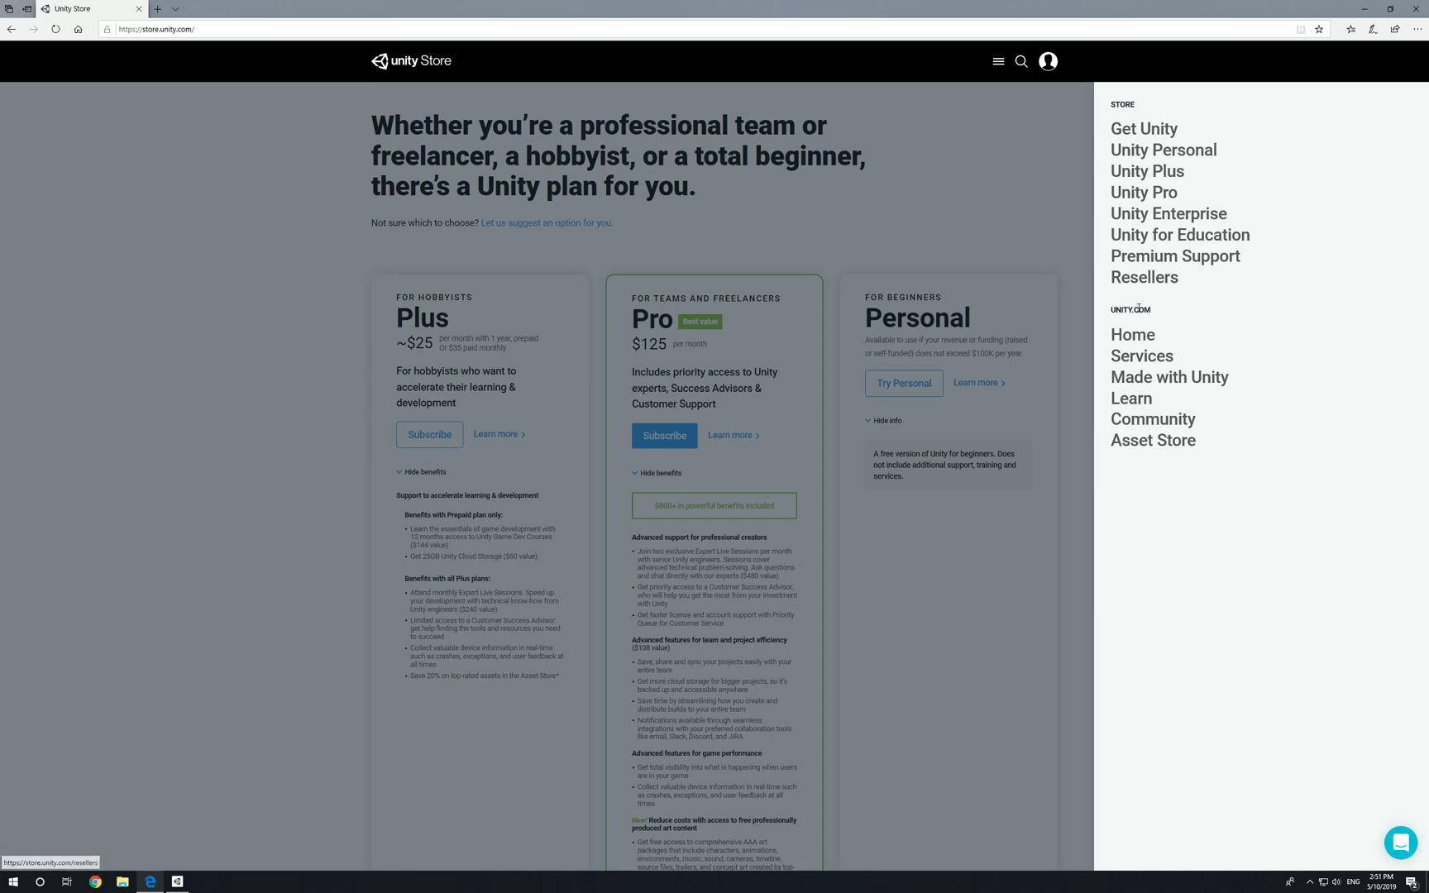
{"action": "left_click", "coordinate": [1136, 346]}
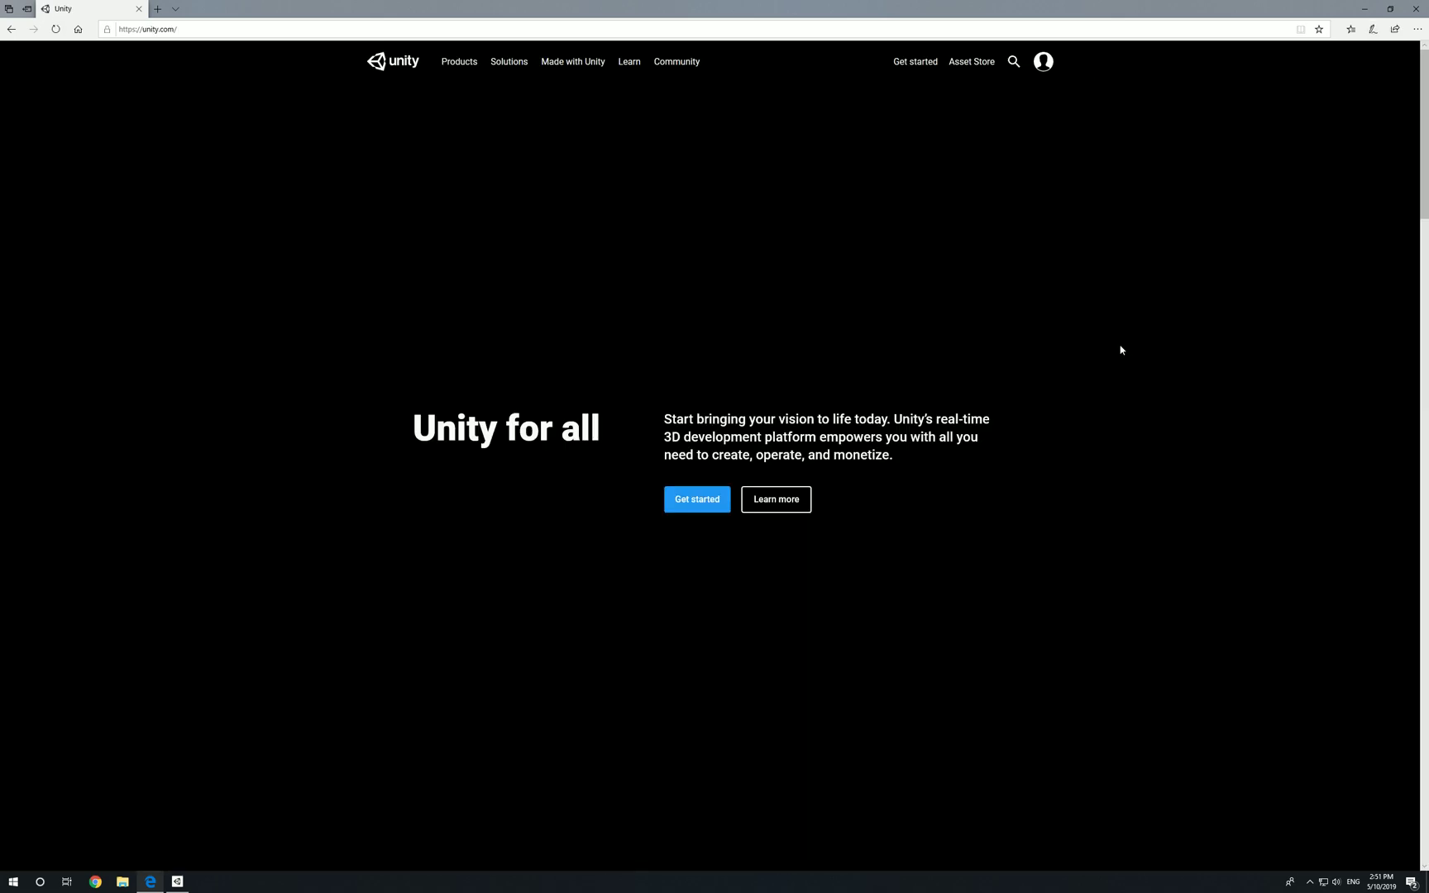
{"action": "left_click", "coordinate": [973, 62]}
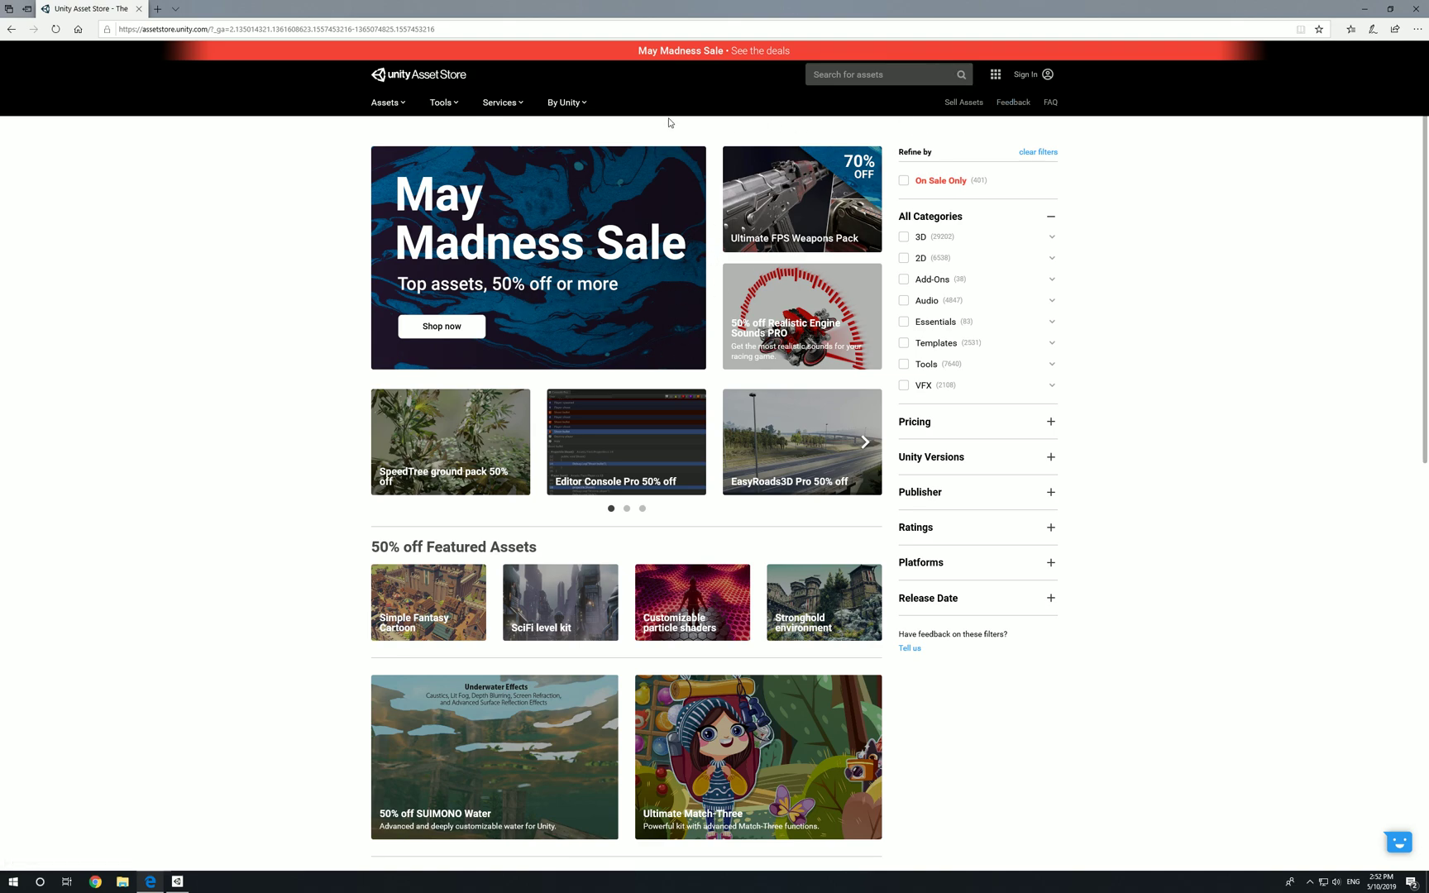
Search the Asset Store for 'standard assets' and open the free 182.7 MB Standard Assets package
{"action": "left_click", "coordinate": [853, 75]}
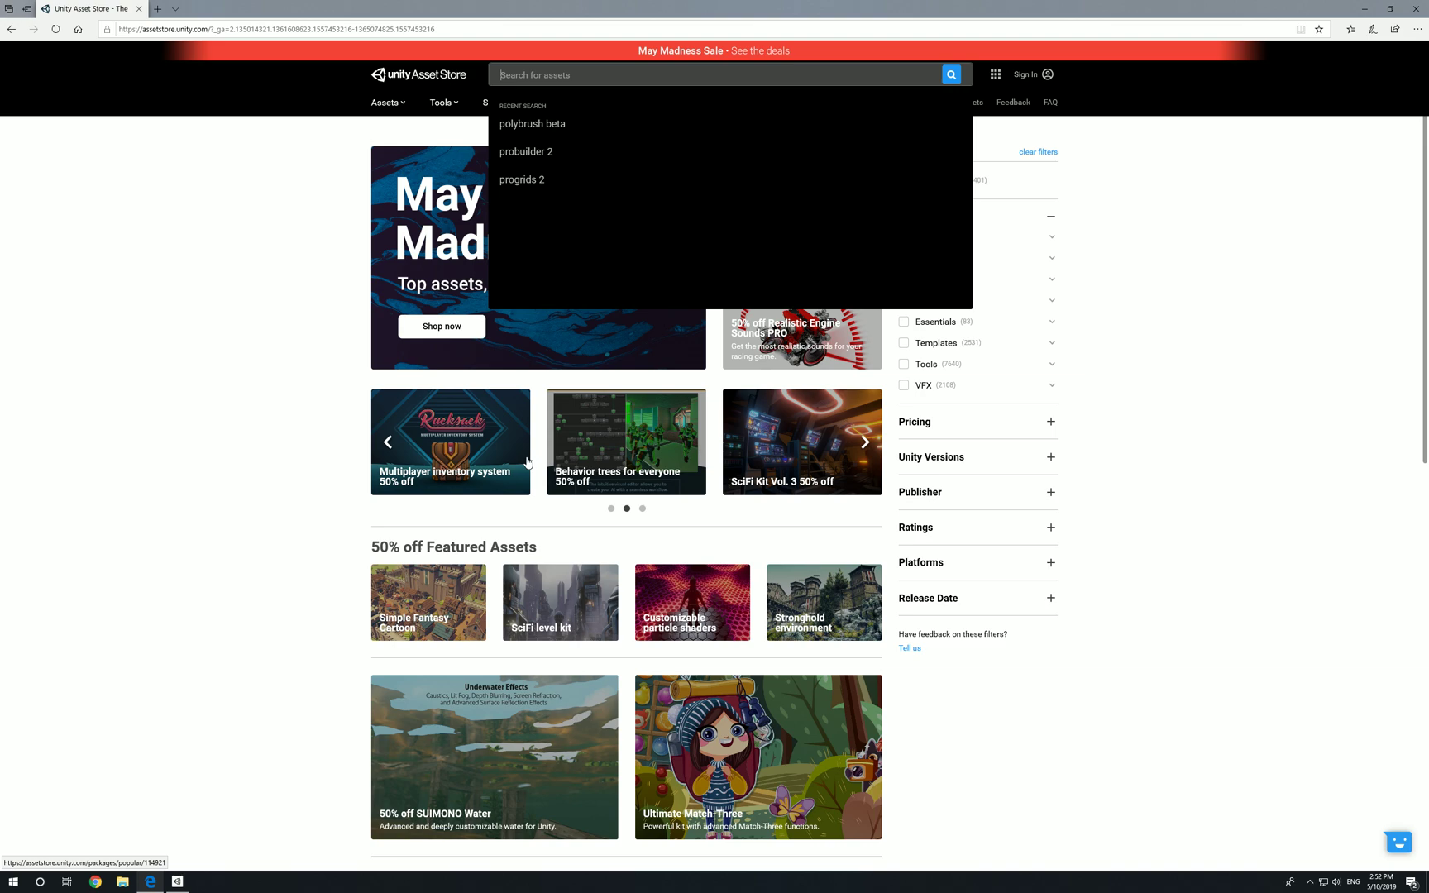
{"action": "type", "text": "standard"}
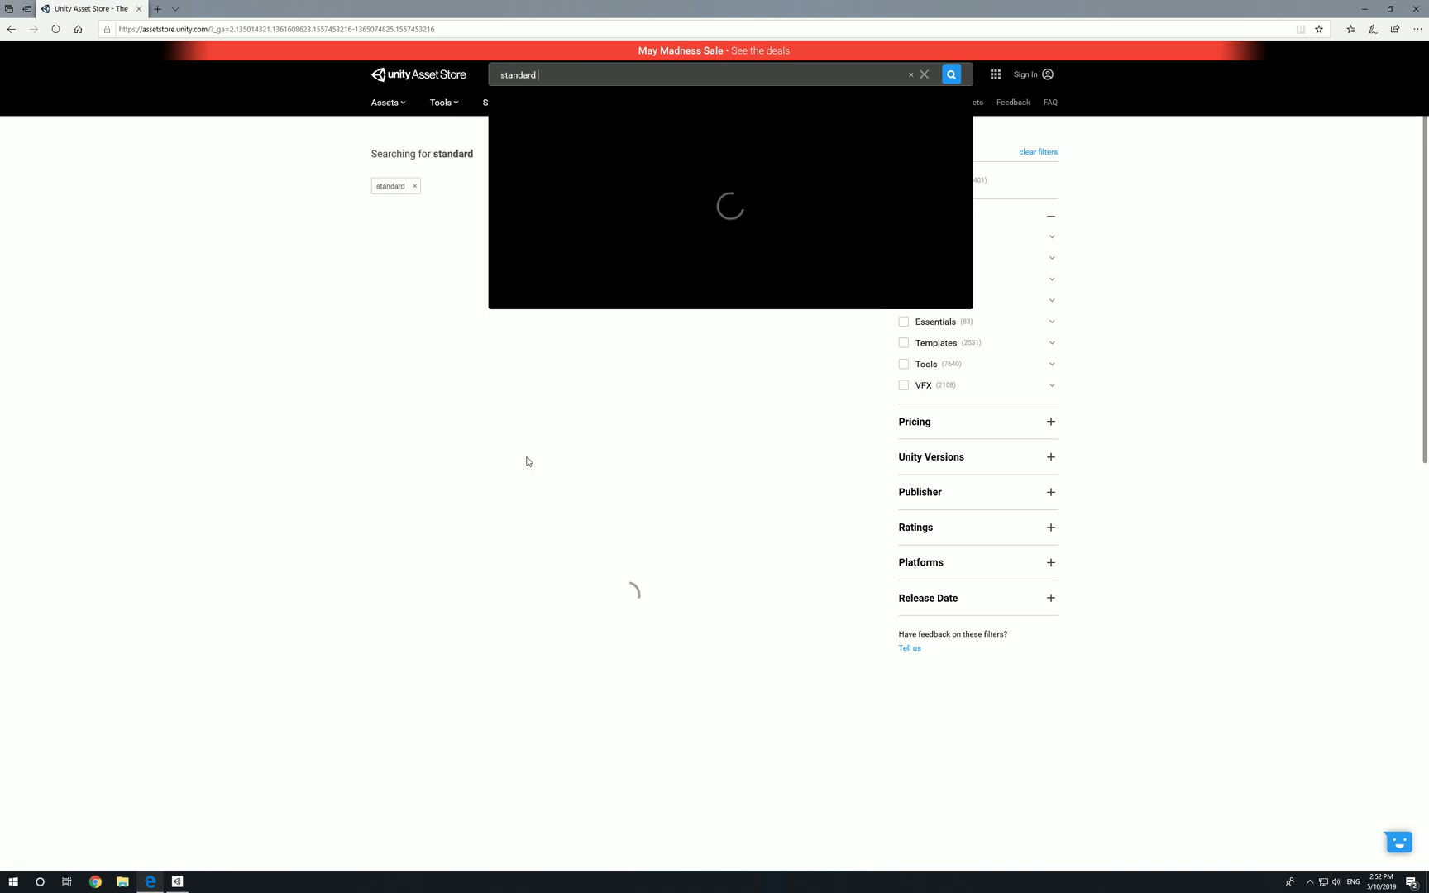
{"action": "type", "text": " assets"}
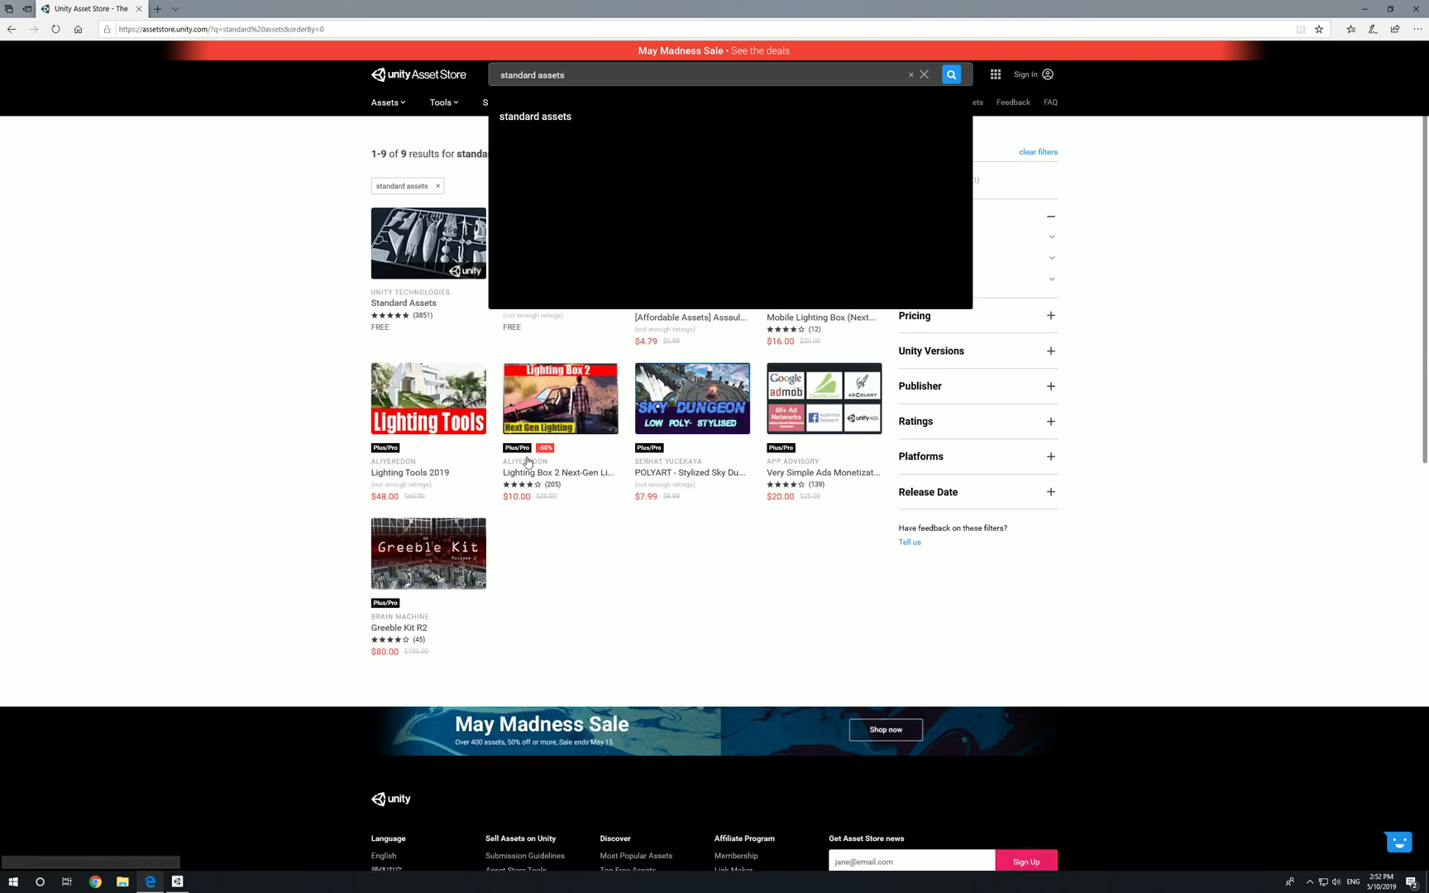
{"action": "left_click", "coordinate": [568, 131]}
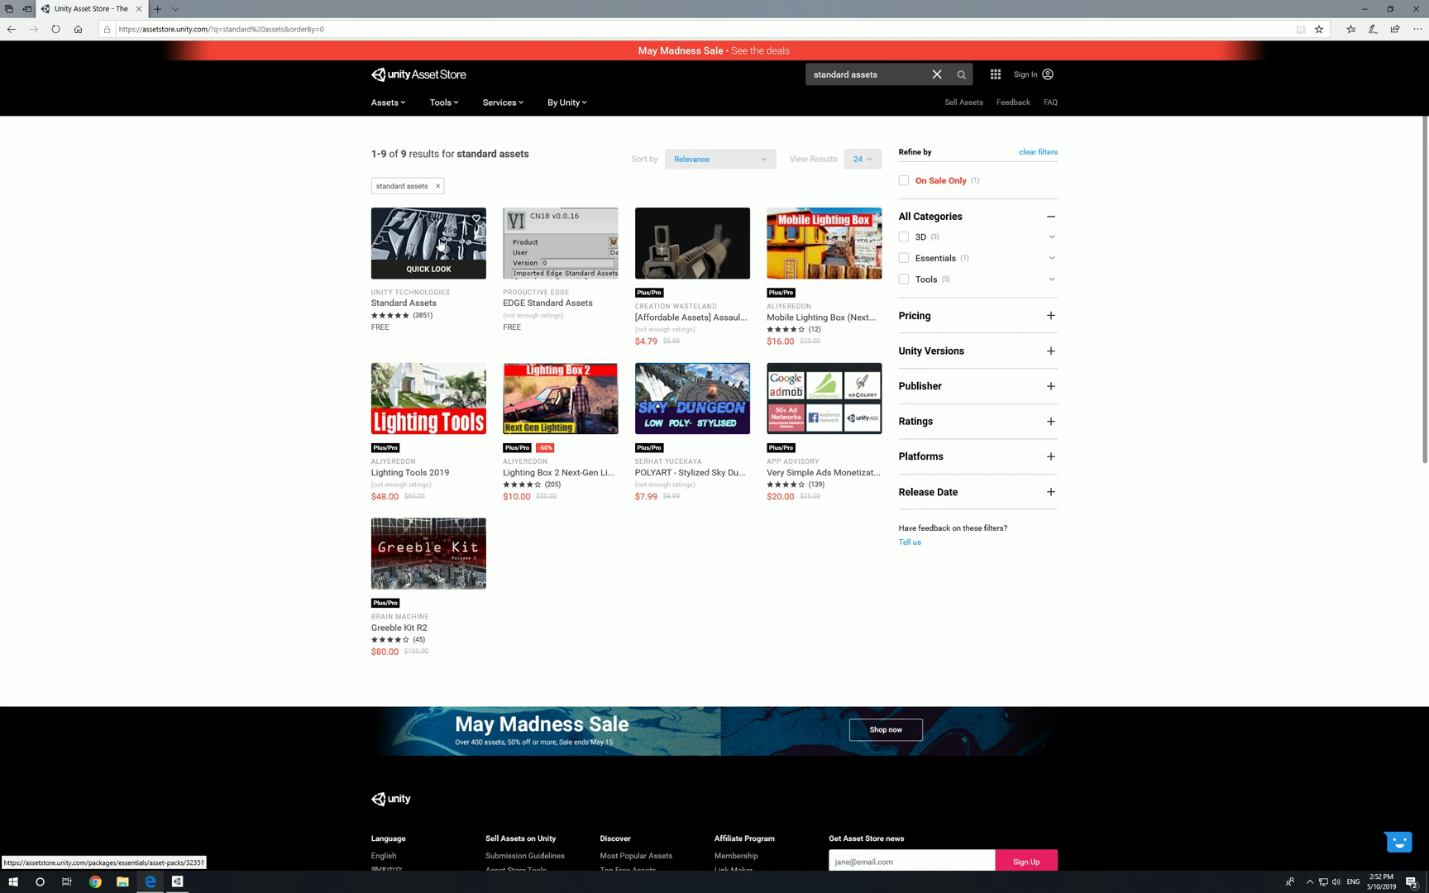
{"action": "left_click", "coordinate": [440, 243]}
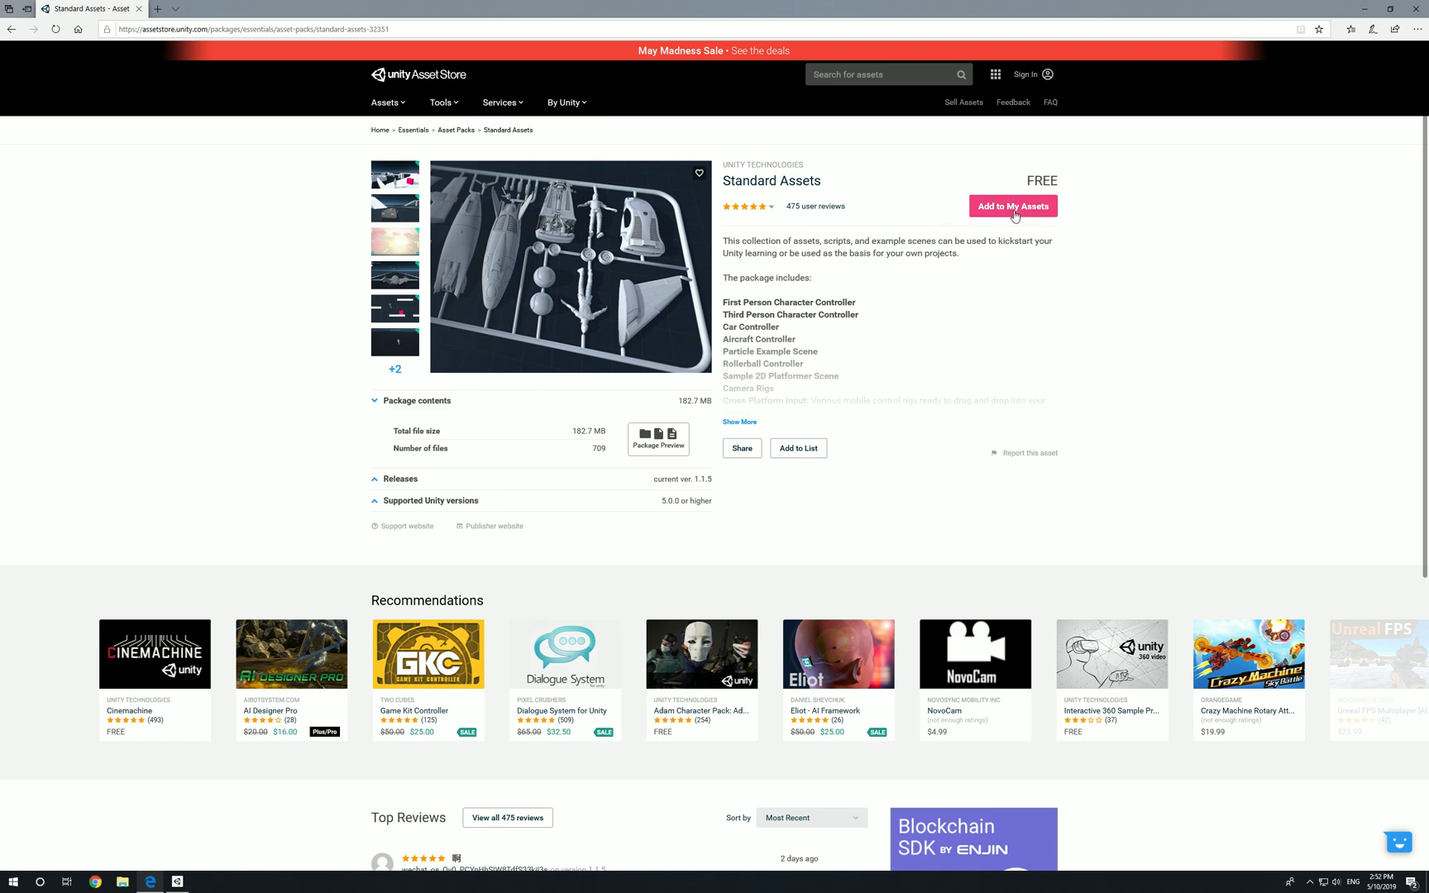
Rerun the recent 'polybrush beta' search and open the Polybrush (Beta) product page
{"action": "left_click", "coordinate": [860, 76]}
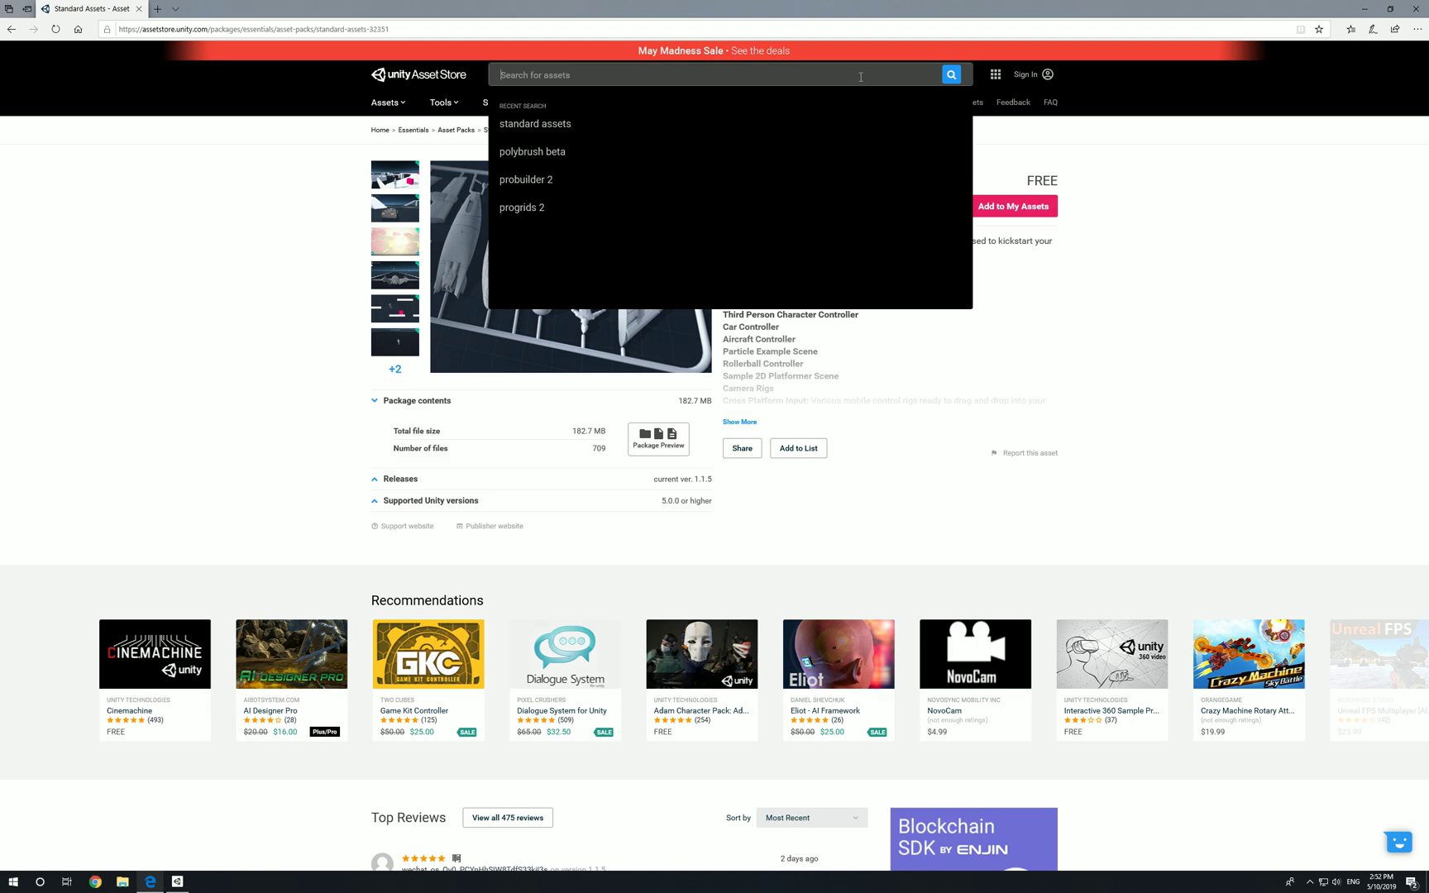
{"action": "left_click", "coordinate": [598, 154]}
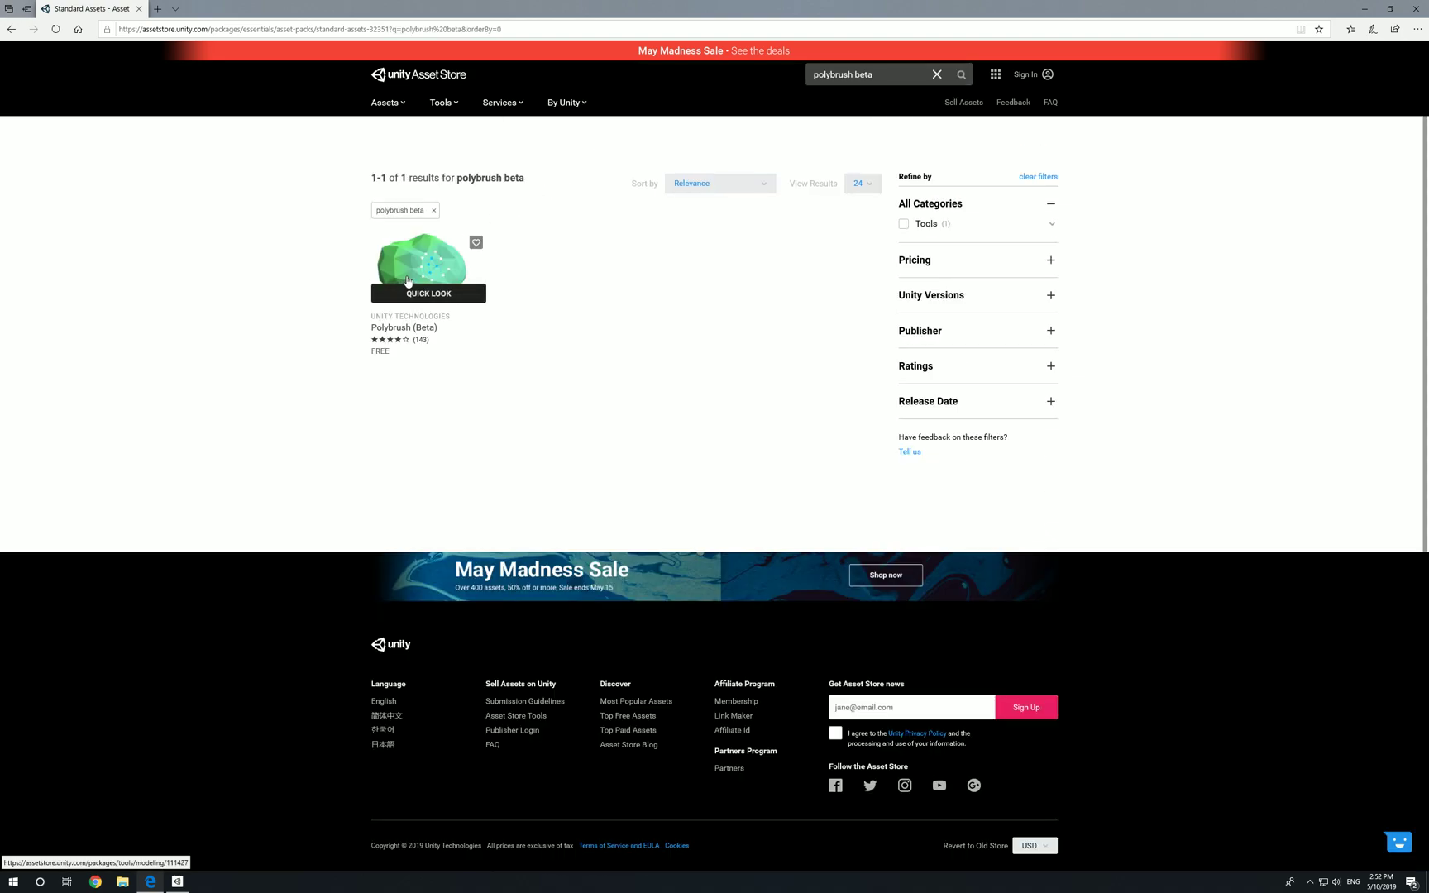
{"action": "left_click", "coordinate": [410, 282]}
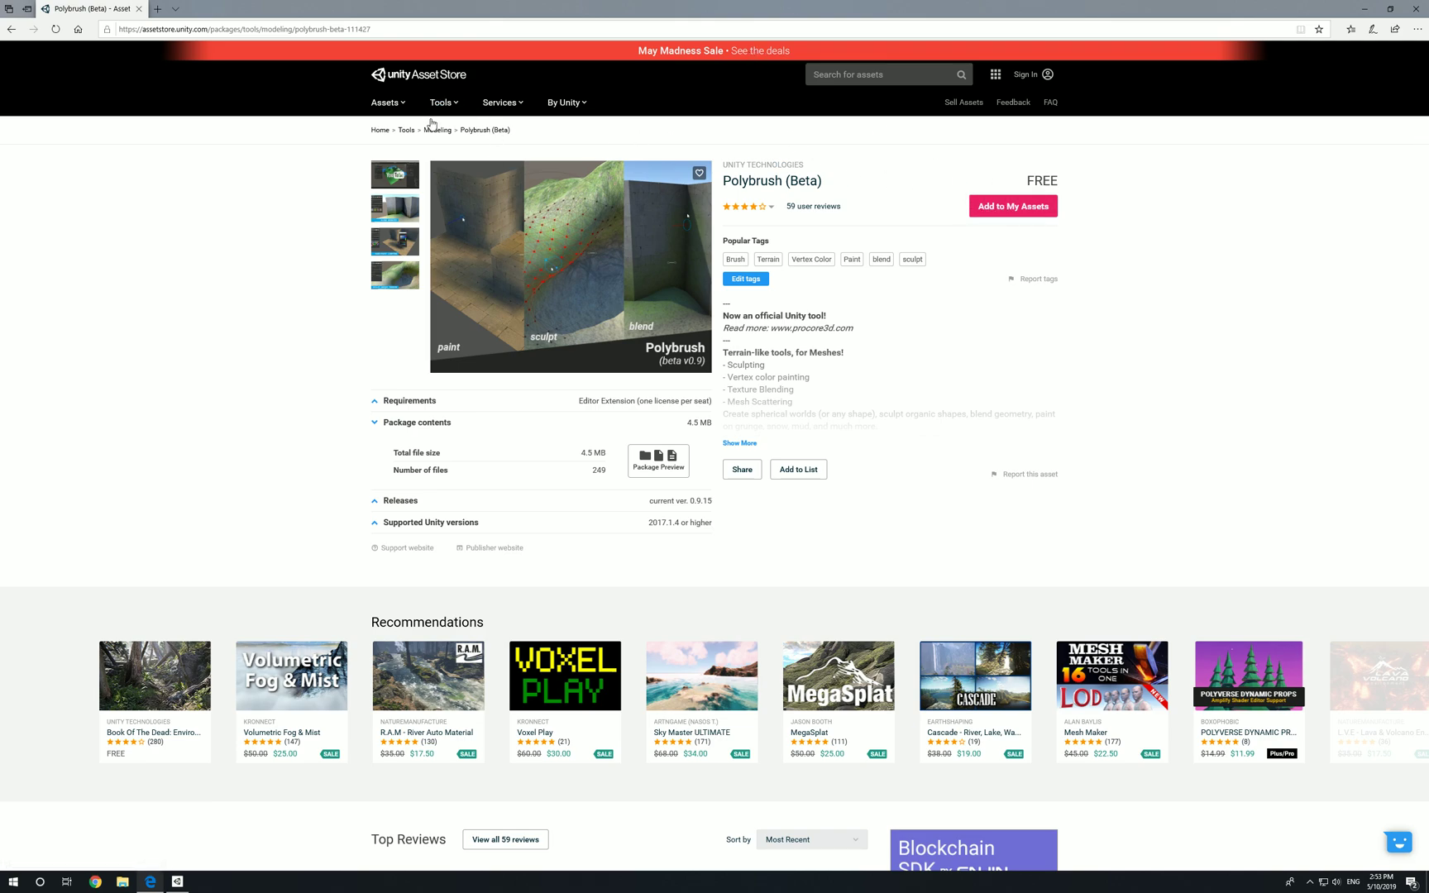
Rerun the recent 'probuilder 2' search and open the free ProBuilder 2.x page
{"action": "left_click", "coordinate": [874, 75]}
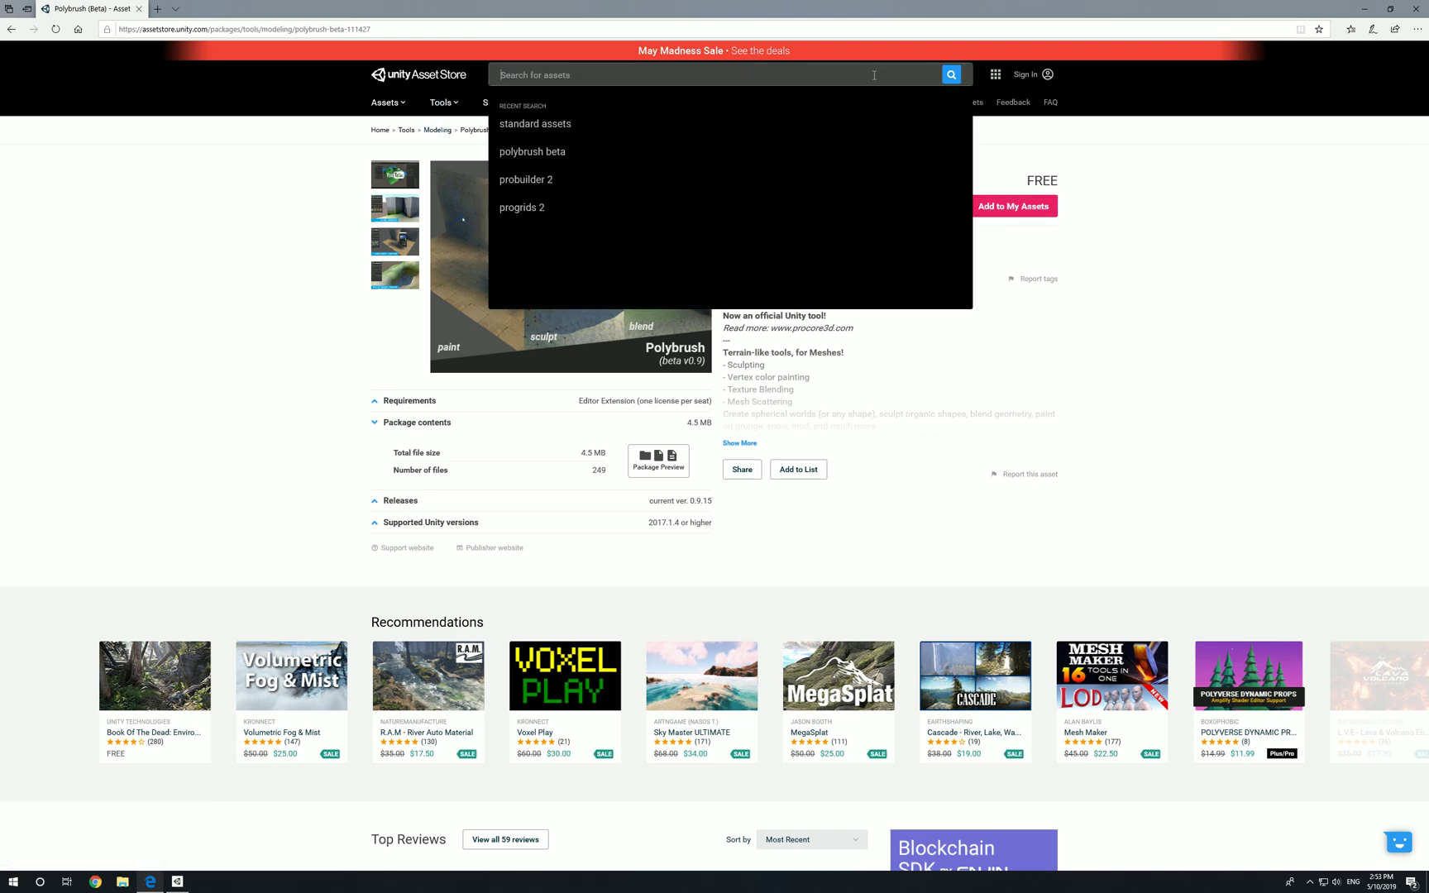
{"action": "left_click", "coordinate": [572, 180]}
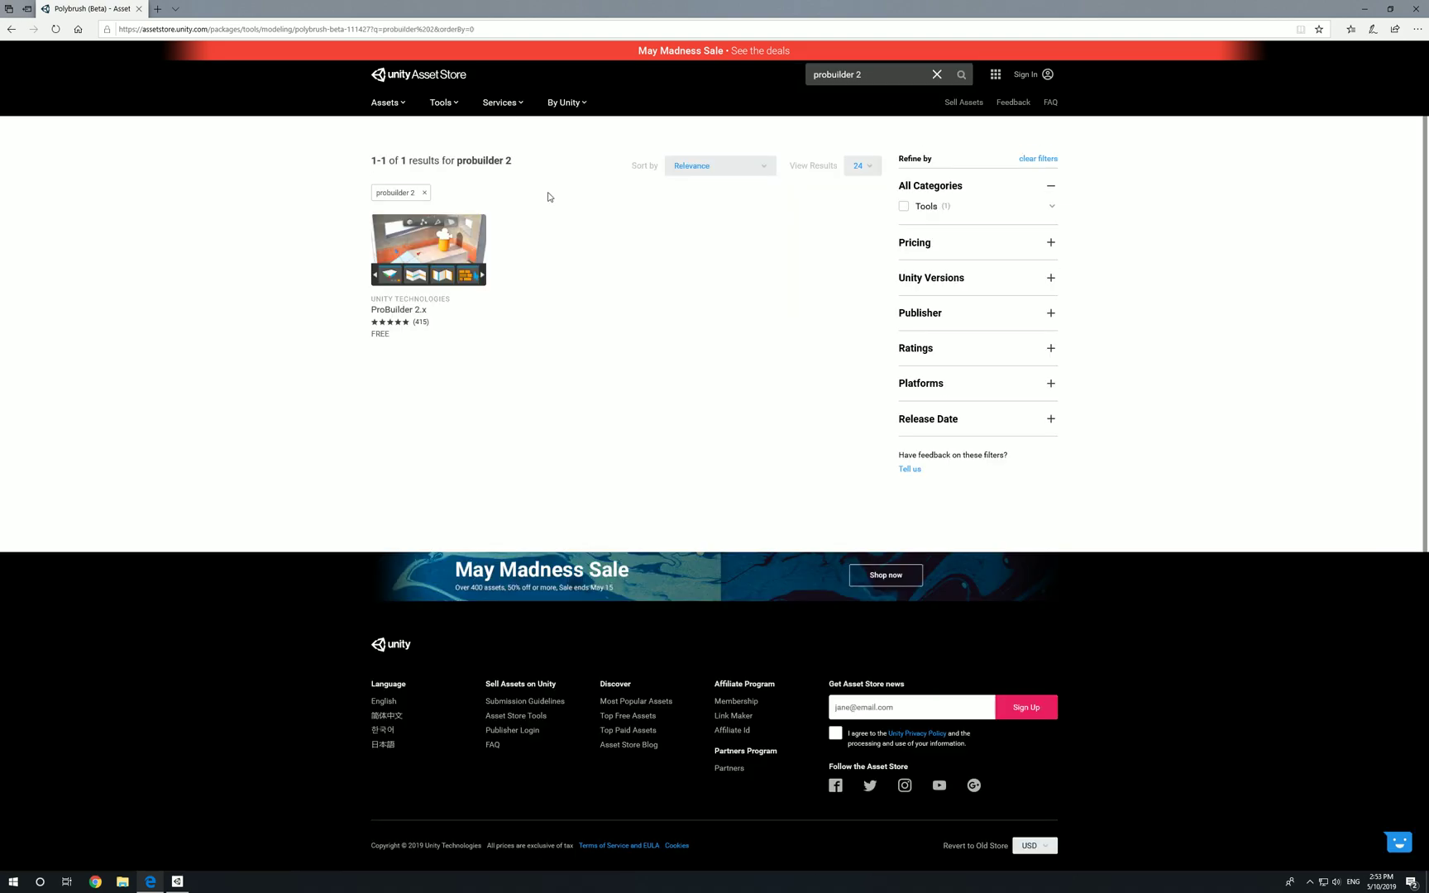
{"action": "left_click", "coordinate": [428, 242]}
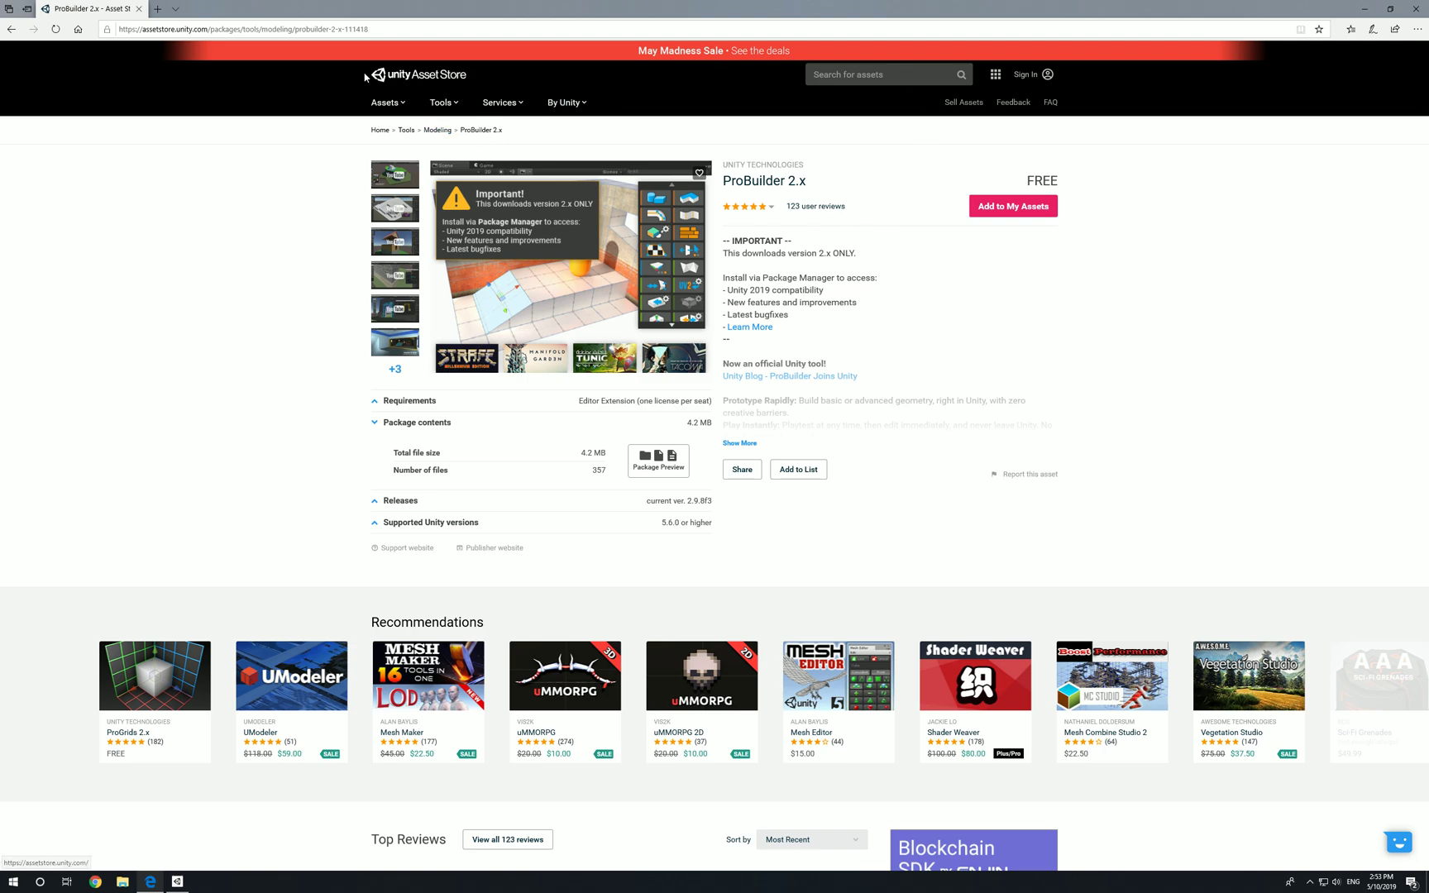
Rerun the 'progrids 2' search to find free ProGrids 2.x, then bring Unity Hub forward
{"action": "left_click", "coordinate": [843, 79]}
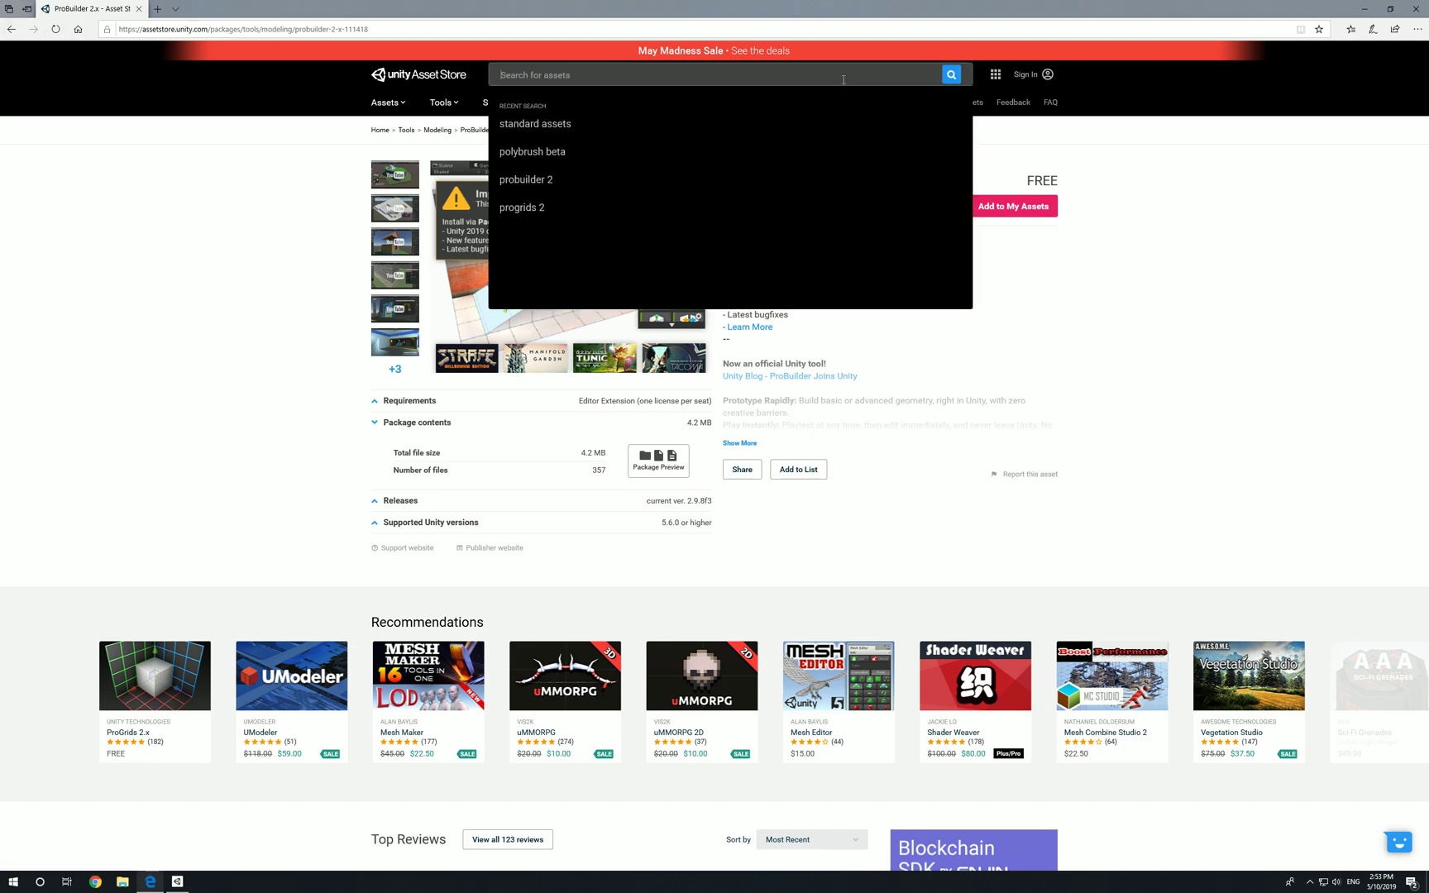
{"action": "left_click", "coordinate": [542, 210]}
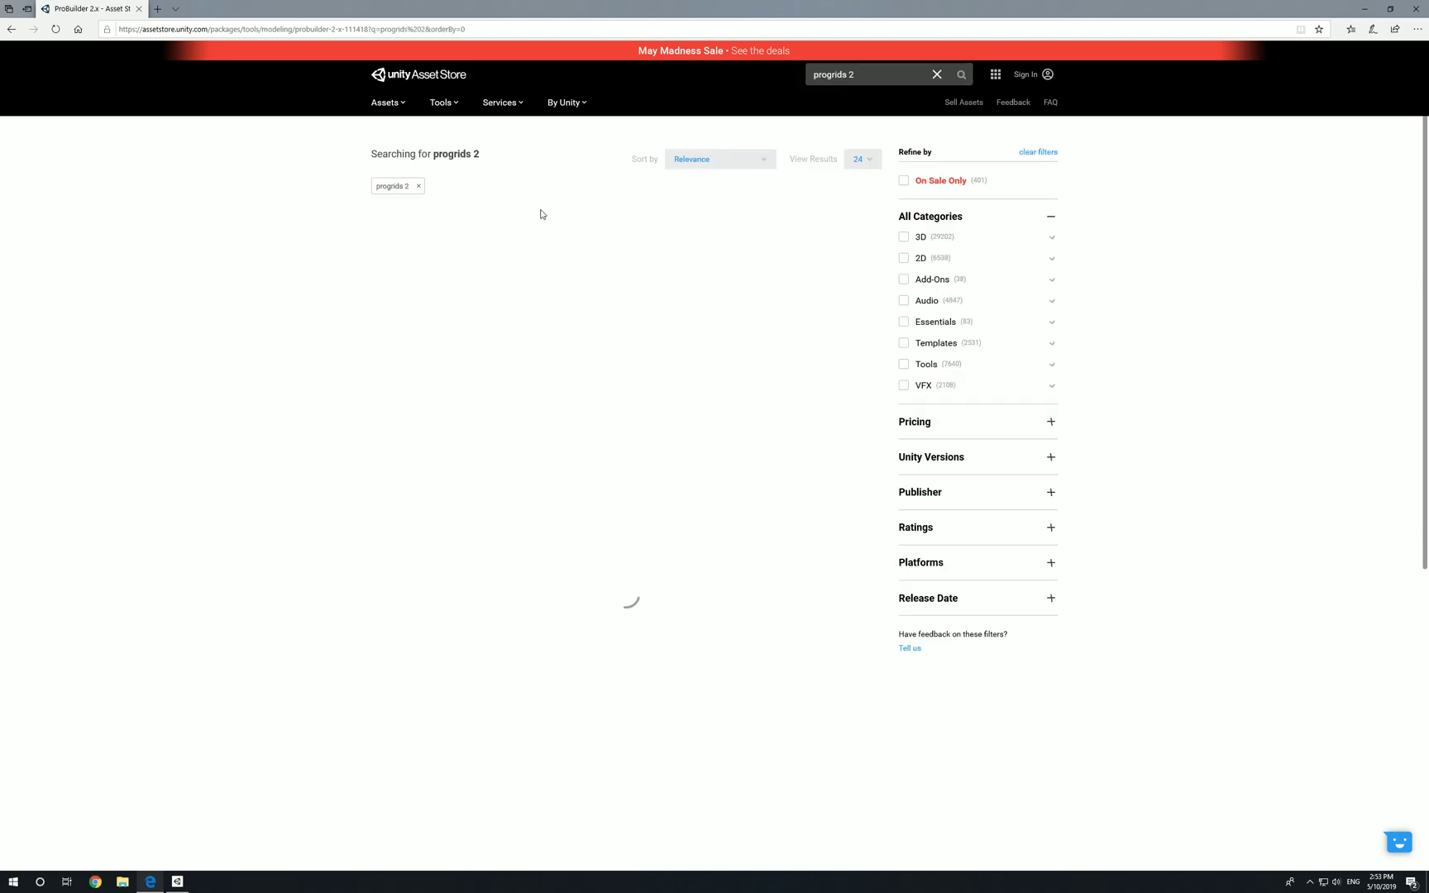
{"action": "mouse_move", "coordinate": [417, 270]}
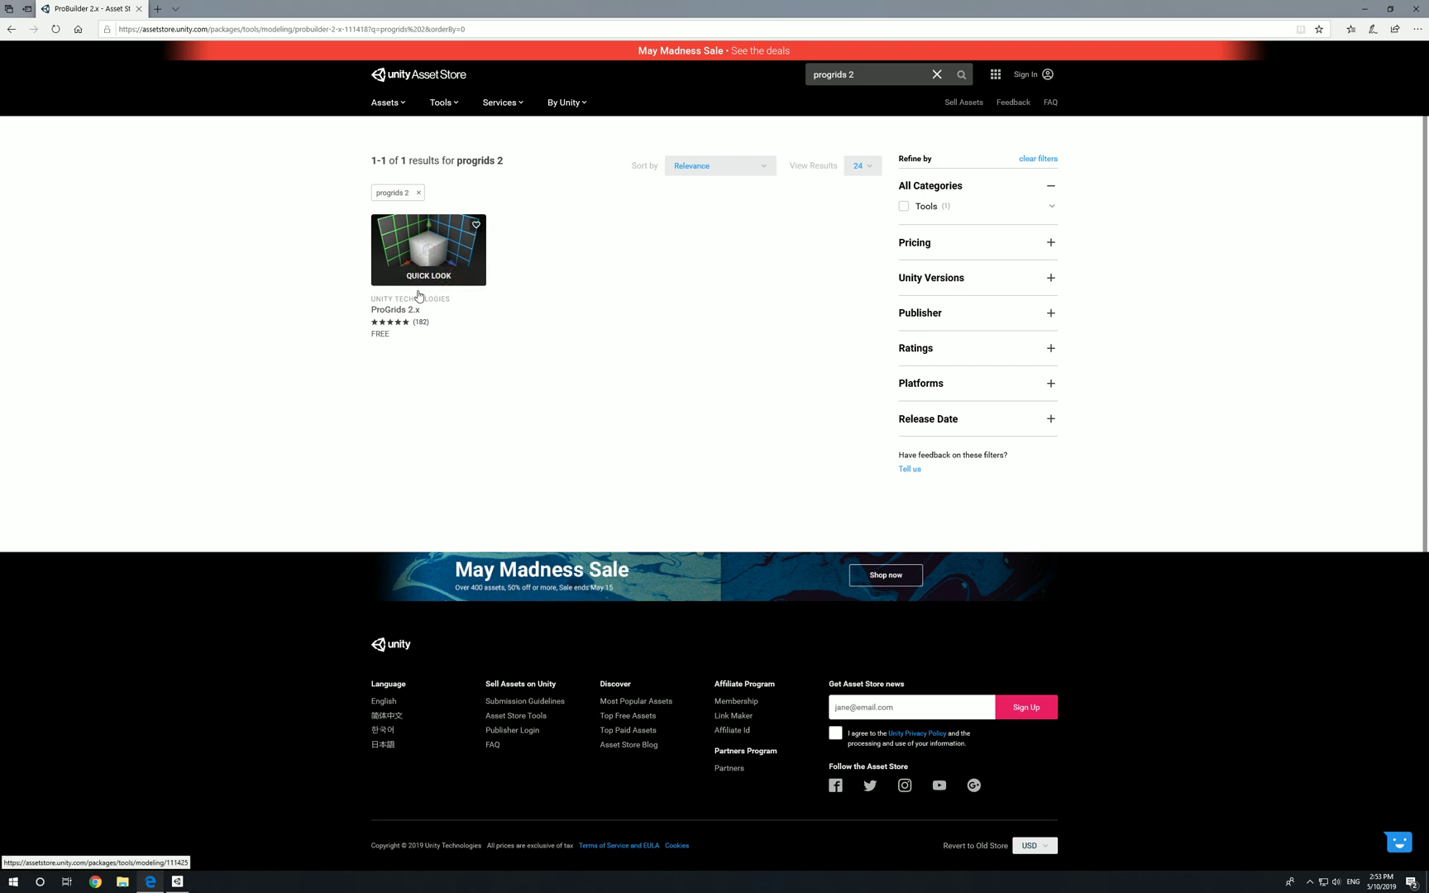
{"action": "left_click", "coordinate": [177, 882]}
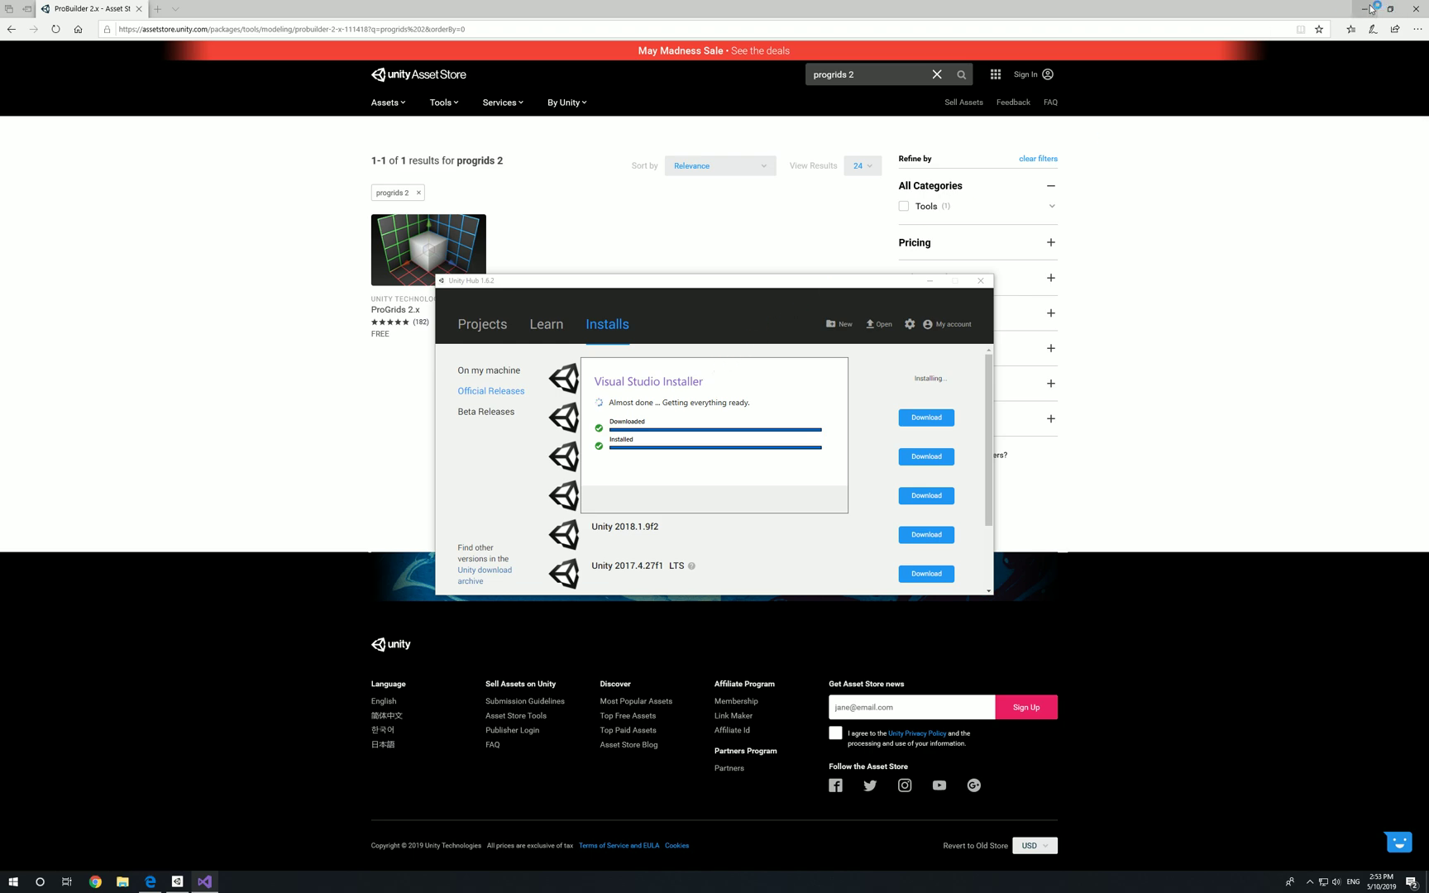
Close the browser and move the Visual Studio Installer aside until Unity 2019.1.2f1 finishes installing
{"action": "left_click", "coordinate": [1425, 11]}
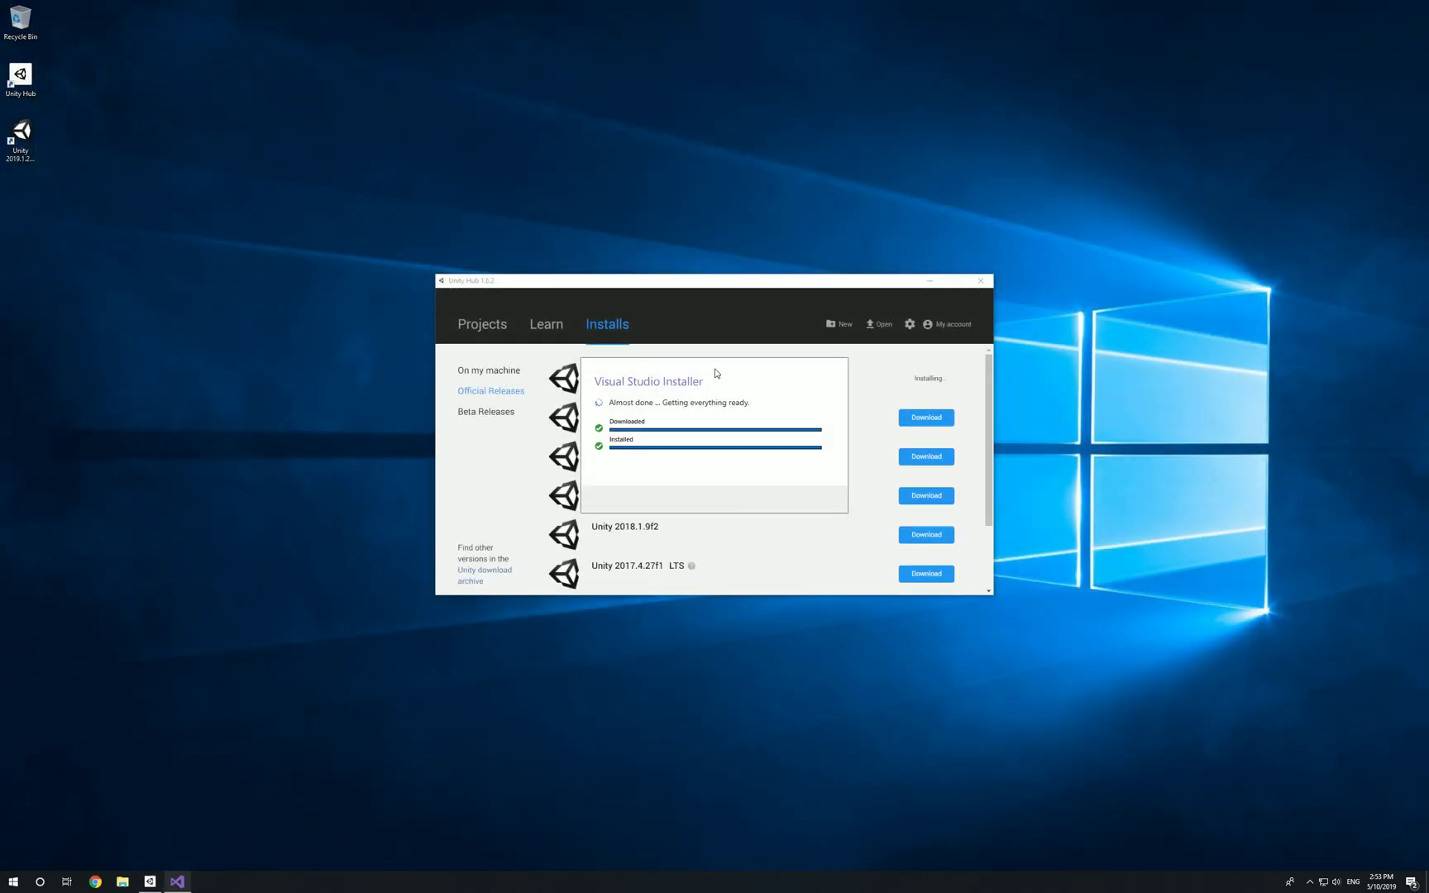
{"action": "left_click_drag", "start_coordinate": [716, 372], "coordinate": [728, 100]}
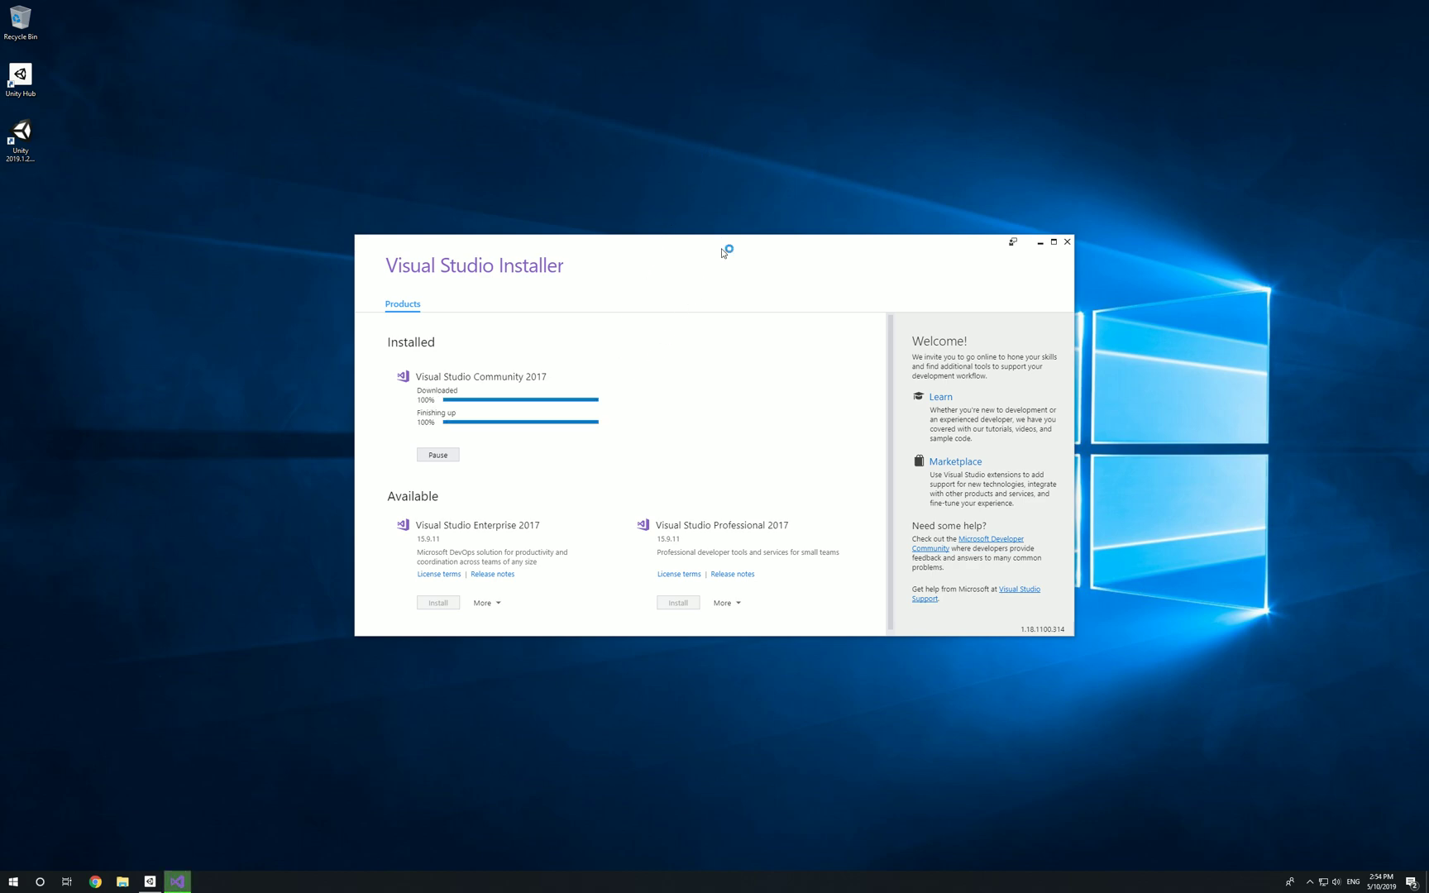
{"action": "left_click_drag", "start_coordinate": [722, 252], "coordinate": [369, 19]}
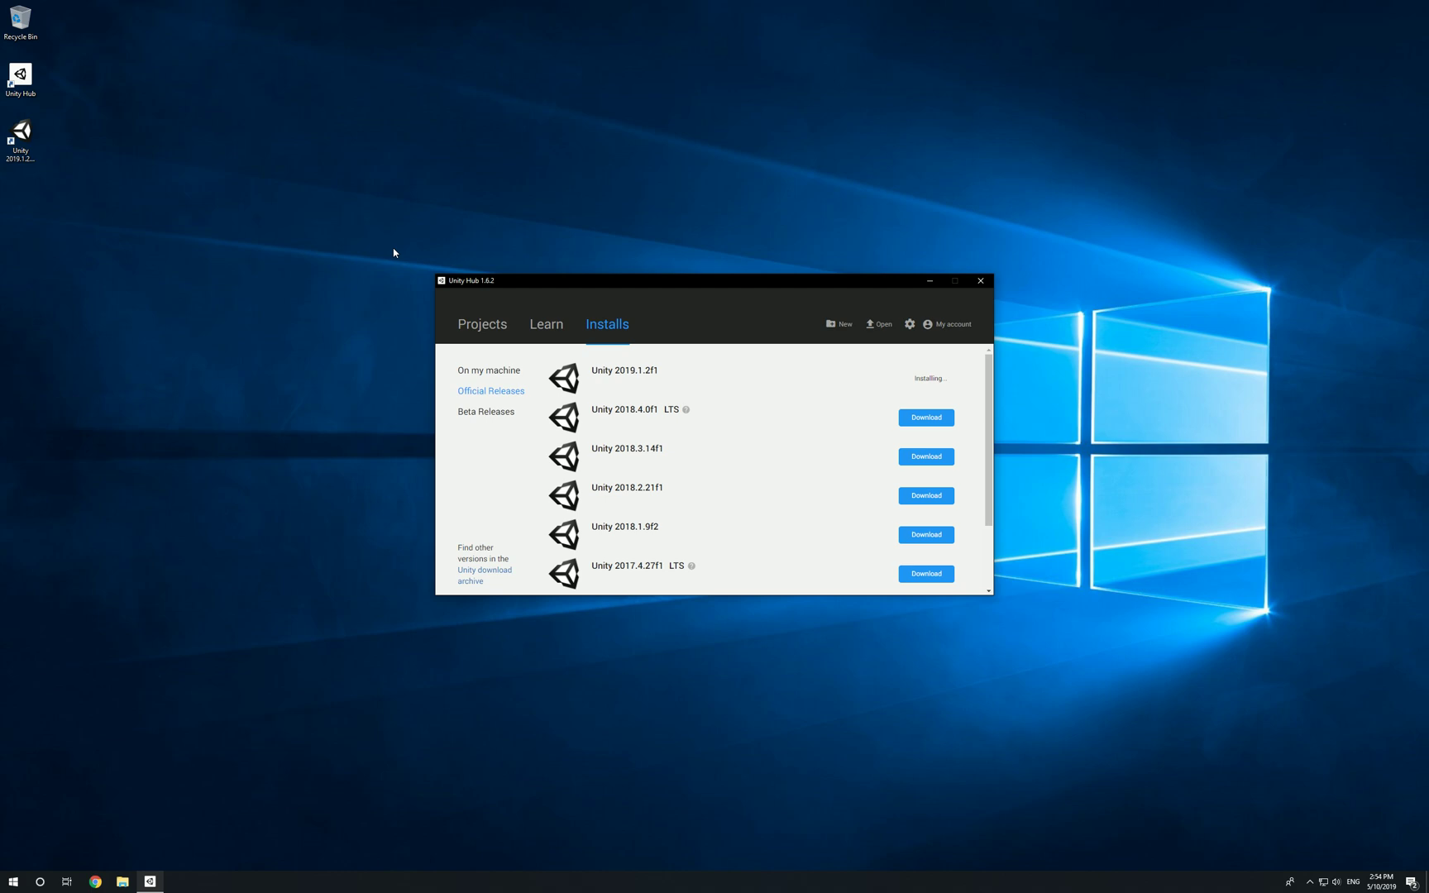
{"action": "left_click", "coordinate": [150, 883]}
Restore Unity Hub and browse the Projects list, checking cloud projects and then local ones
{"action": "left_click", "coordinate": [151, 882]}
{"action": "left_click", "coordinate": [492, 326]}
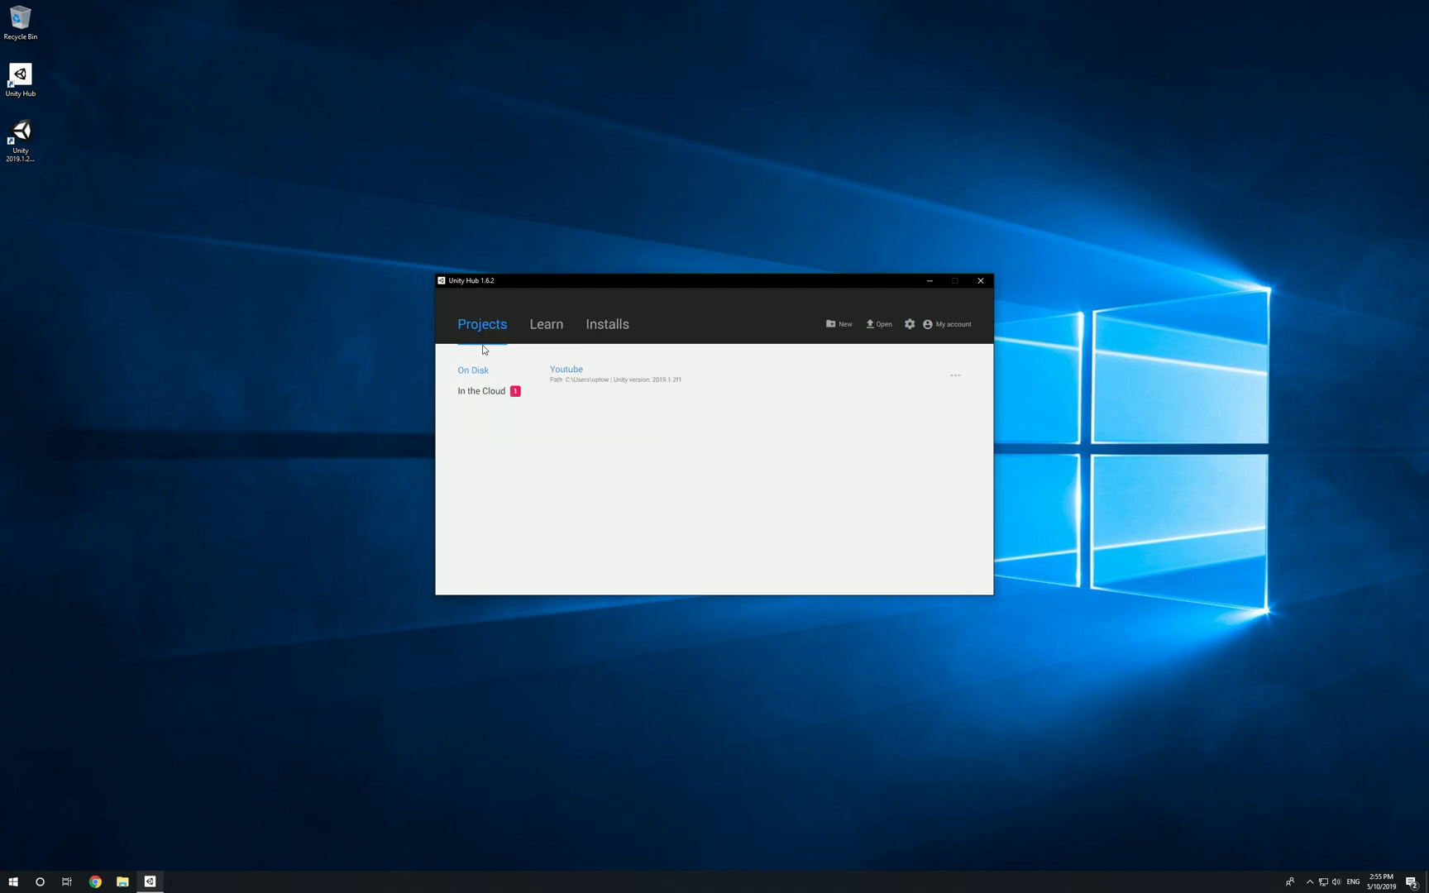
{"action": "left_click", "coordinate": [476, 397]}
{"action": "left_click", "coordinate": [478, 373]}
Start a new 3D project and name it 'tutorial'
{"action": "left_click", "coordinate": [849, 327]}
{"action": "left_click", "coordinate": [638, 405]}
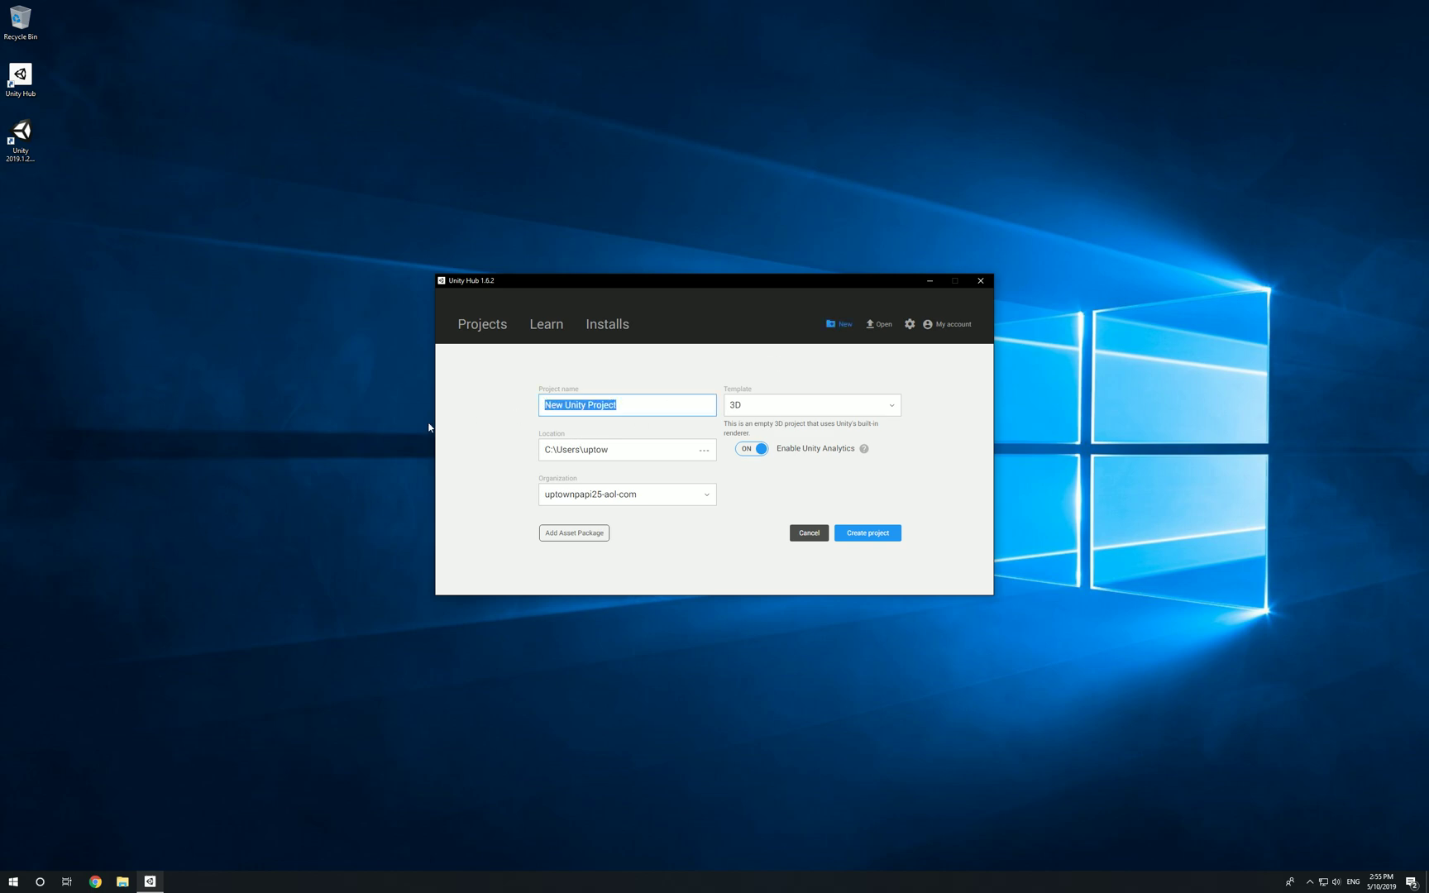
{"action": "type", "text": "tutorial"}
Add Polybrush, ProBuilder, ProGrids and Standard Assets packages, then create the project
{"action": "left_click", "coordinate": [565, 534]}
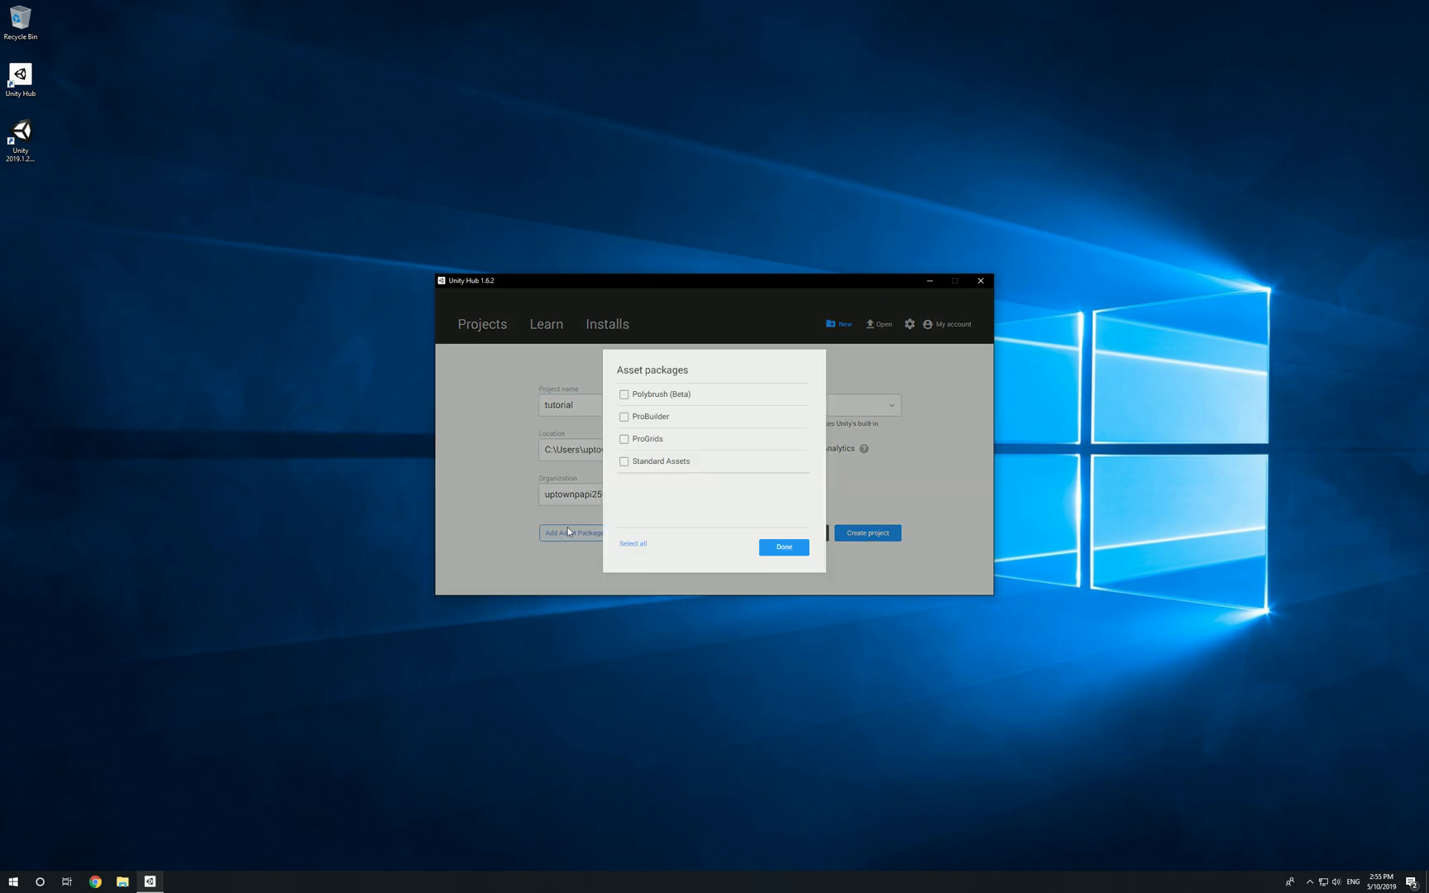
{"action": "left_click", "coordinate": [625, 396]}
{"action": "left_click", "coordinate": [626, 417]}
{"action": "left_click", "coordinate": [627, 440]}
{"action": "left_click", "coordinate": [627, 462]}
{"action": "left_click", "coordinate": [791, 549]}
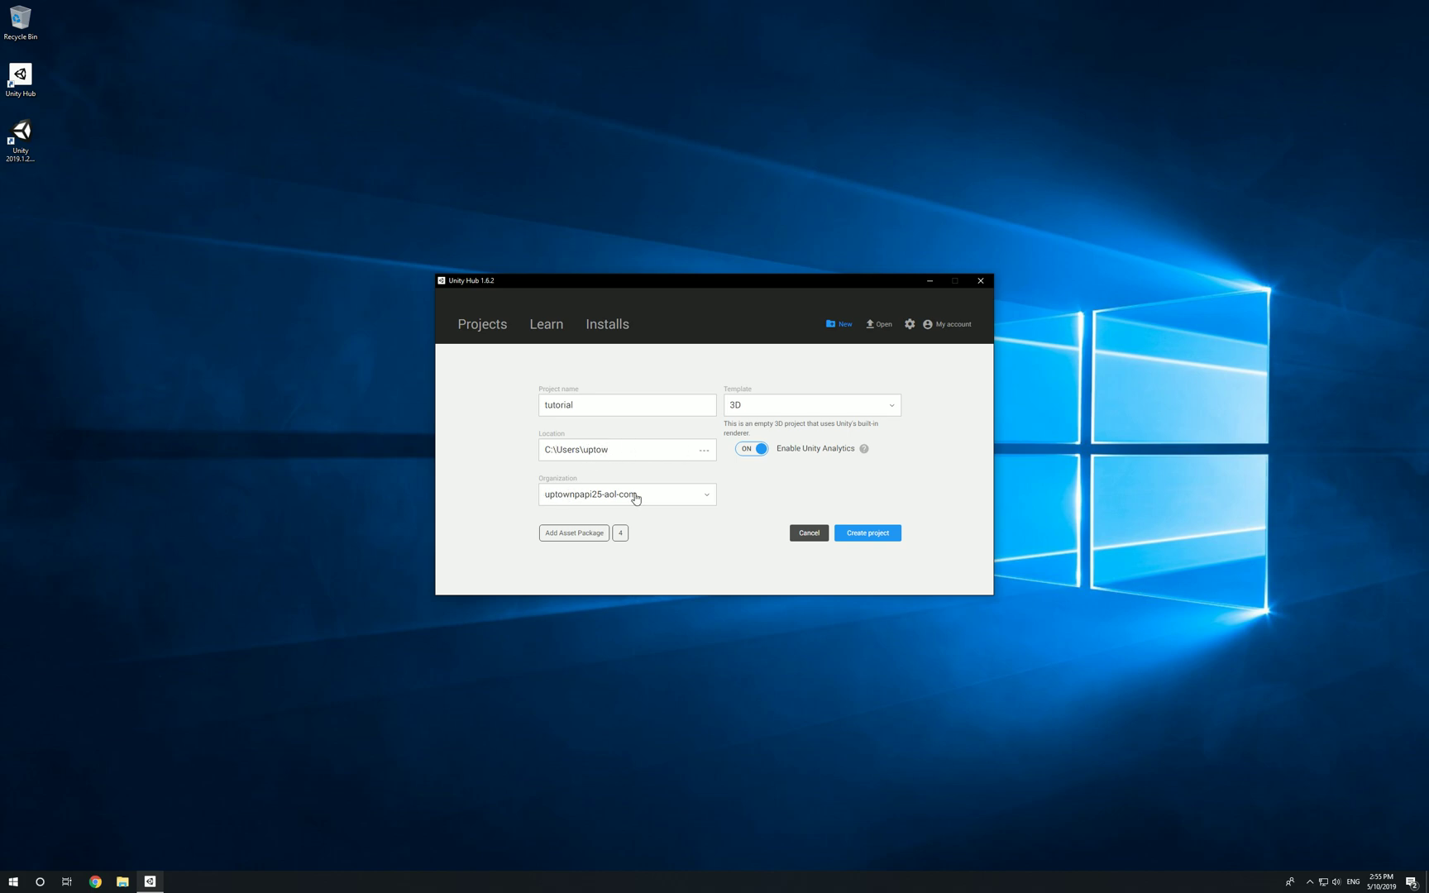
{"action": "left_click", "coordinate": [870, 536]}
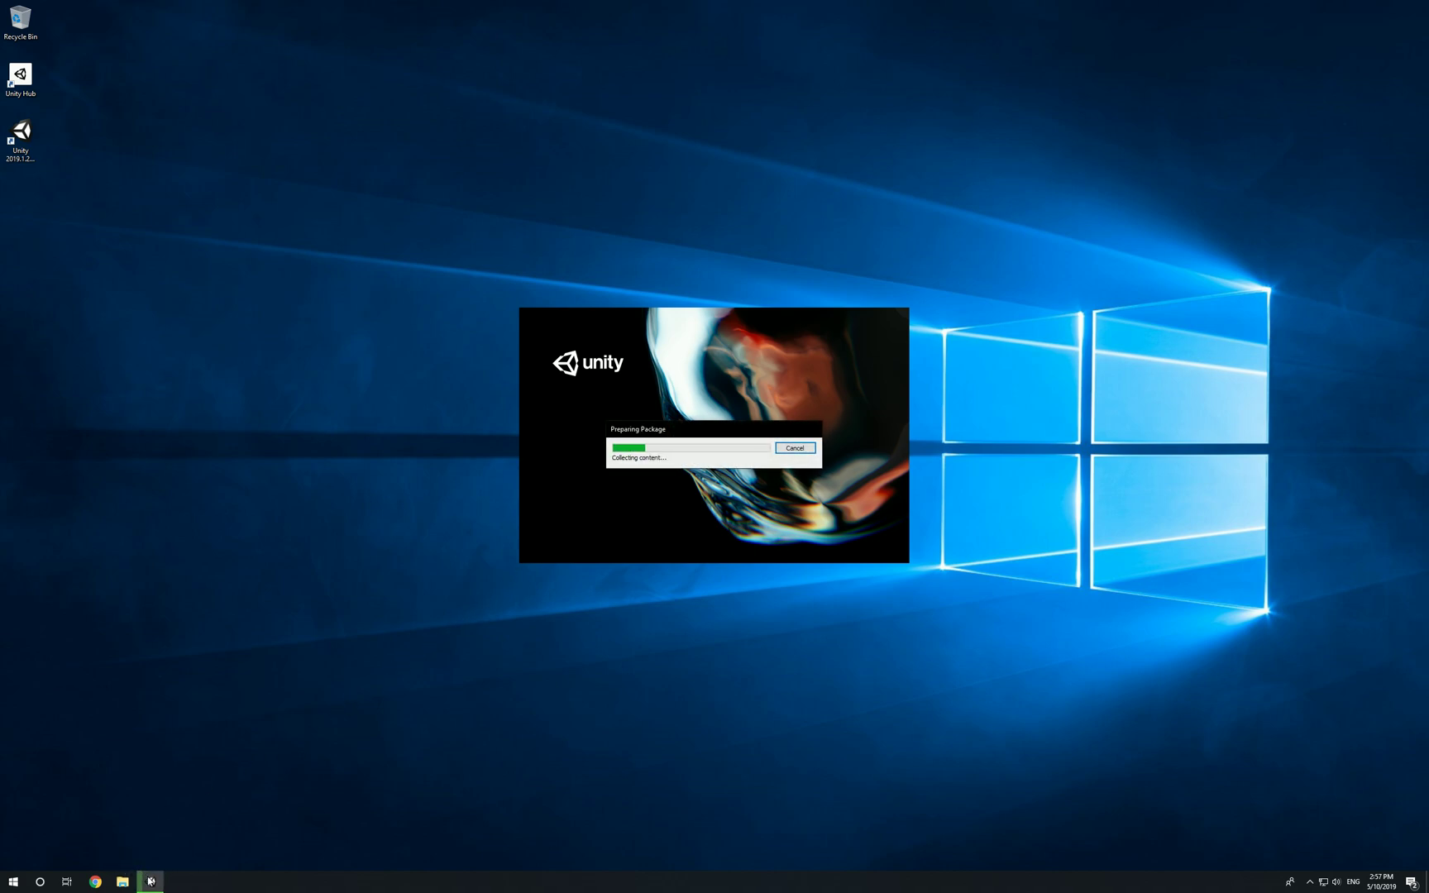
Let the tutorial project import its packages, then bring up the Windows Start shortcuts menu
{"action": "mouse_move", "coordinate": [150, 881]}
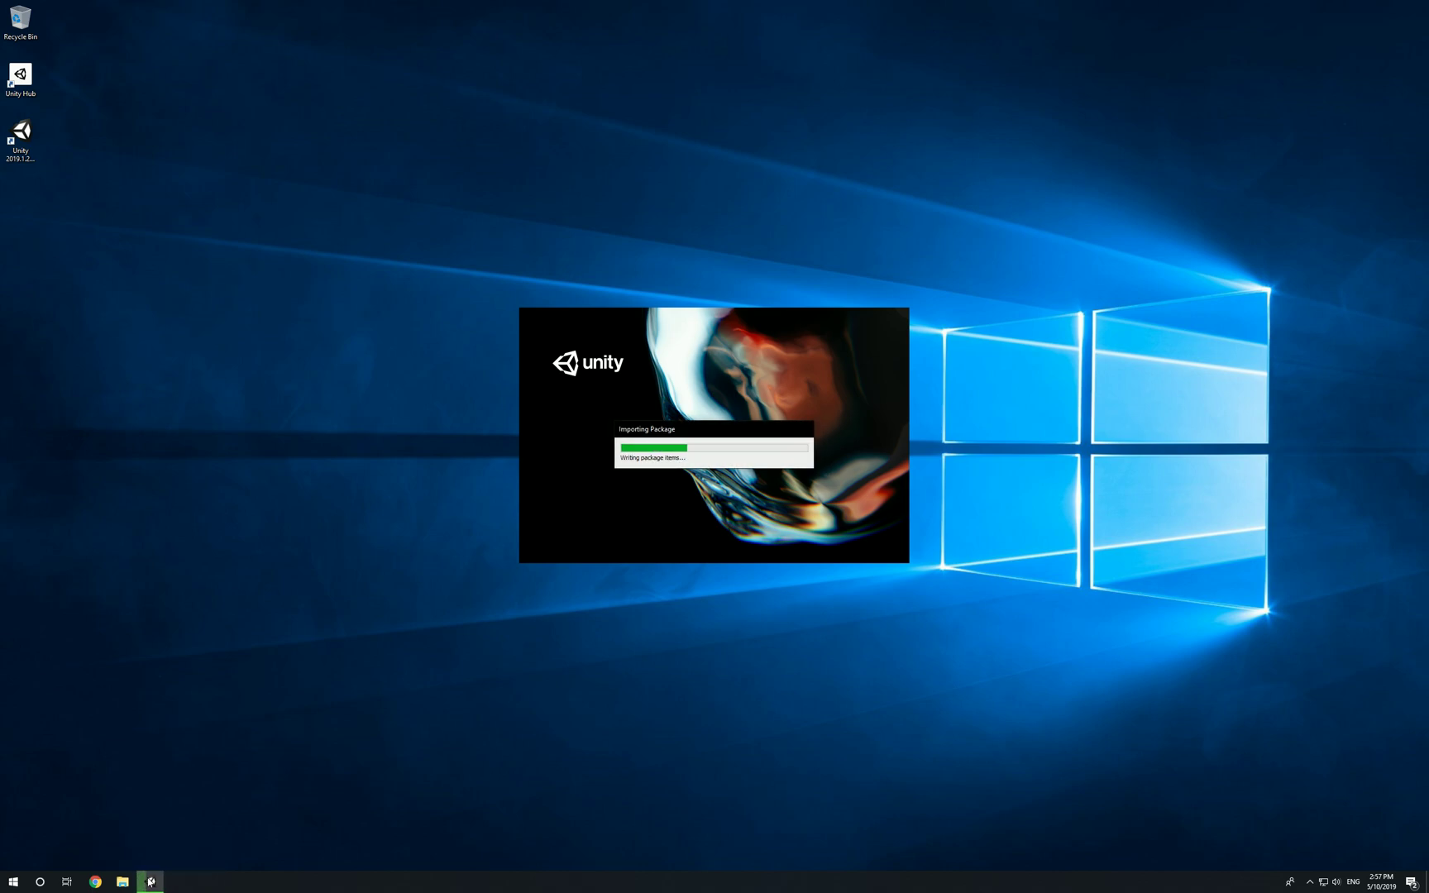
{"action": "right_click", "coordinate": [13, 881]}
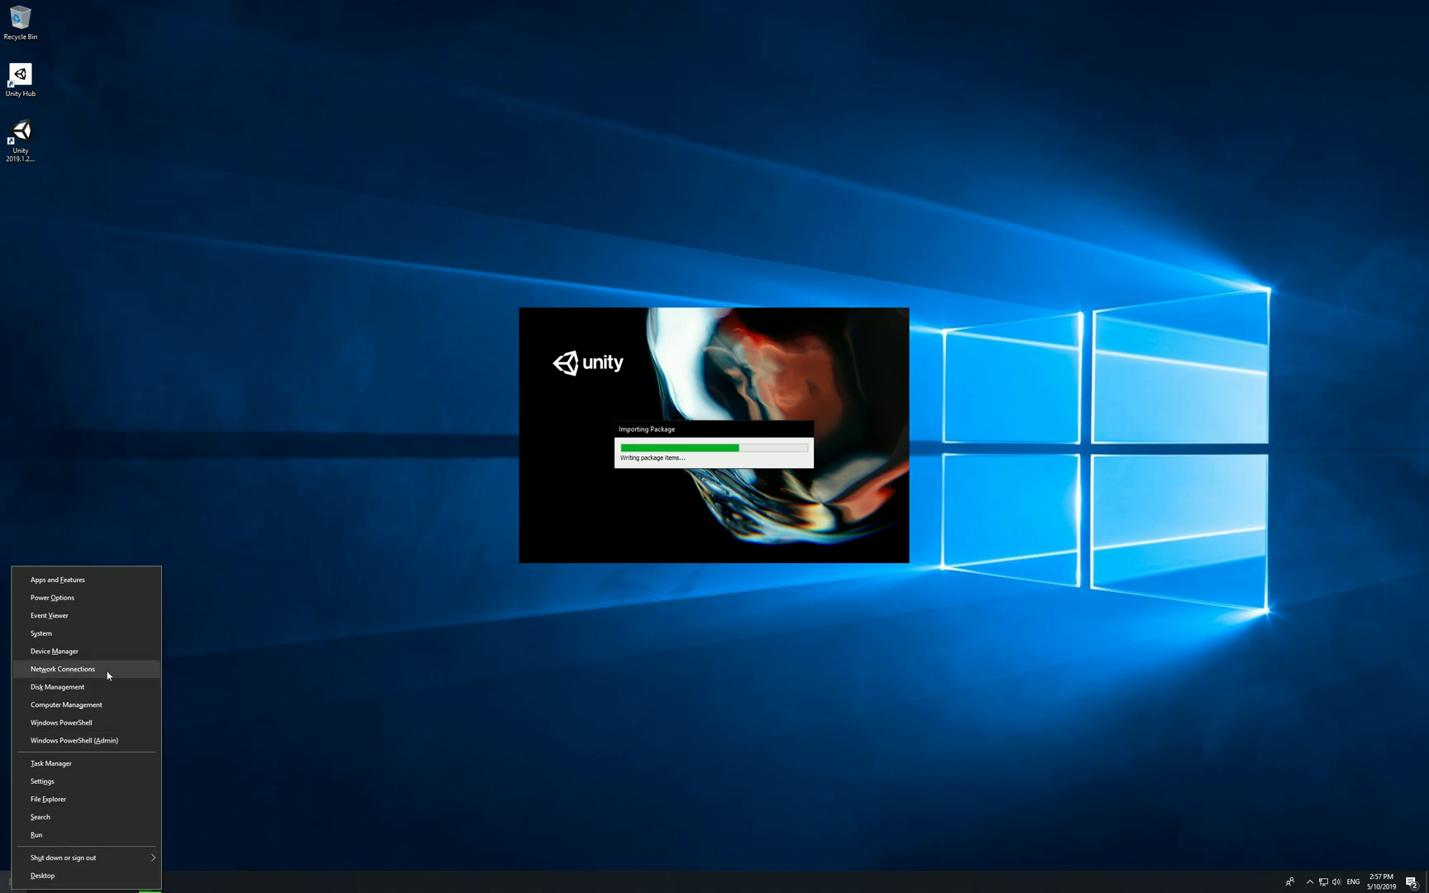
{"action": "left_click", "coordinate": [99, 635]}
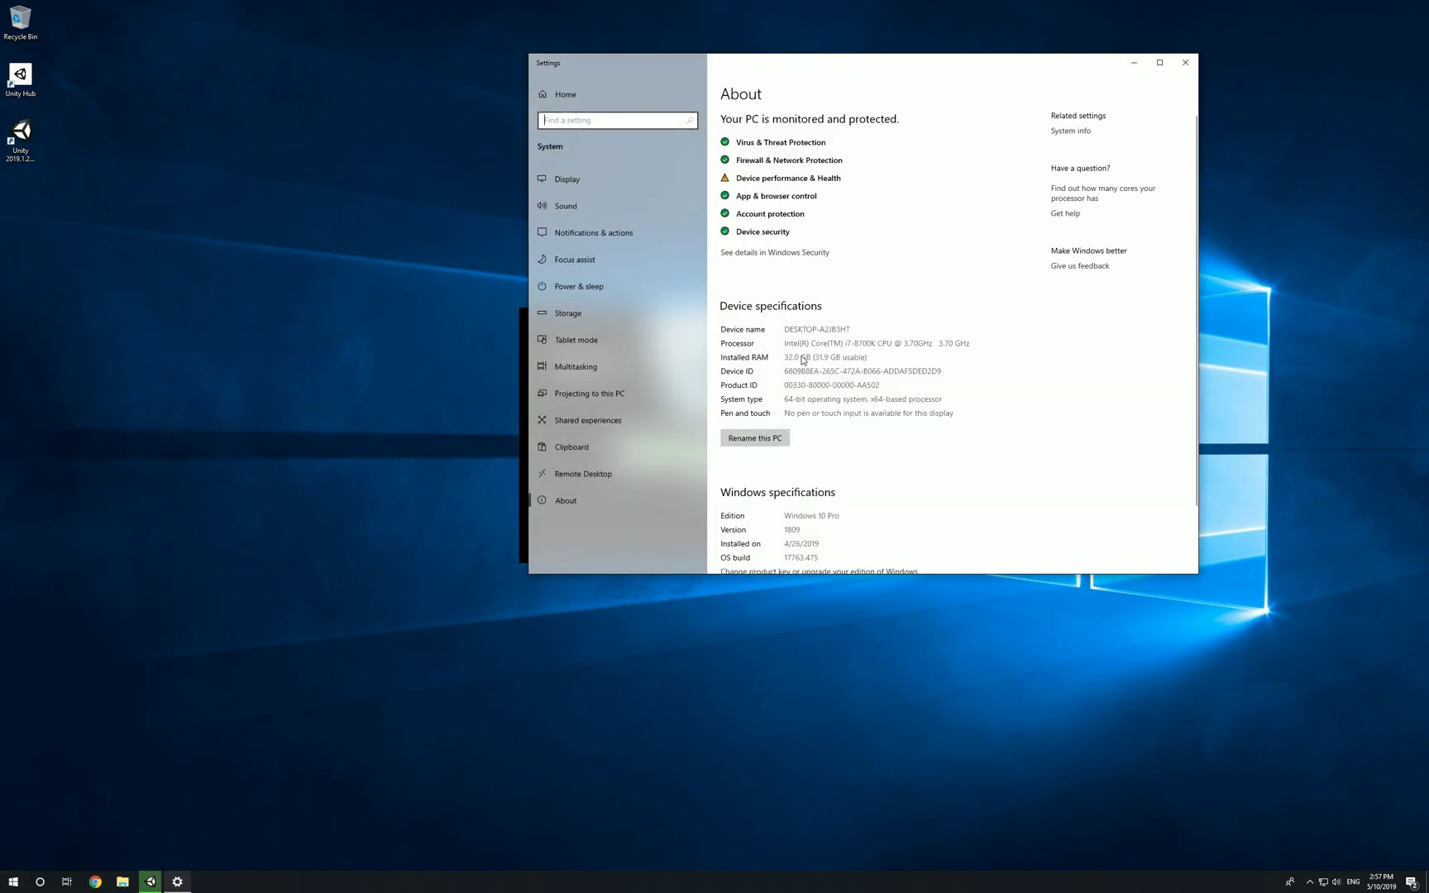
{"action": "scroll", "coordinate": [802, 360], "scroll_direction": "down", "scroll_amount": 2}
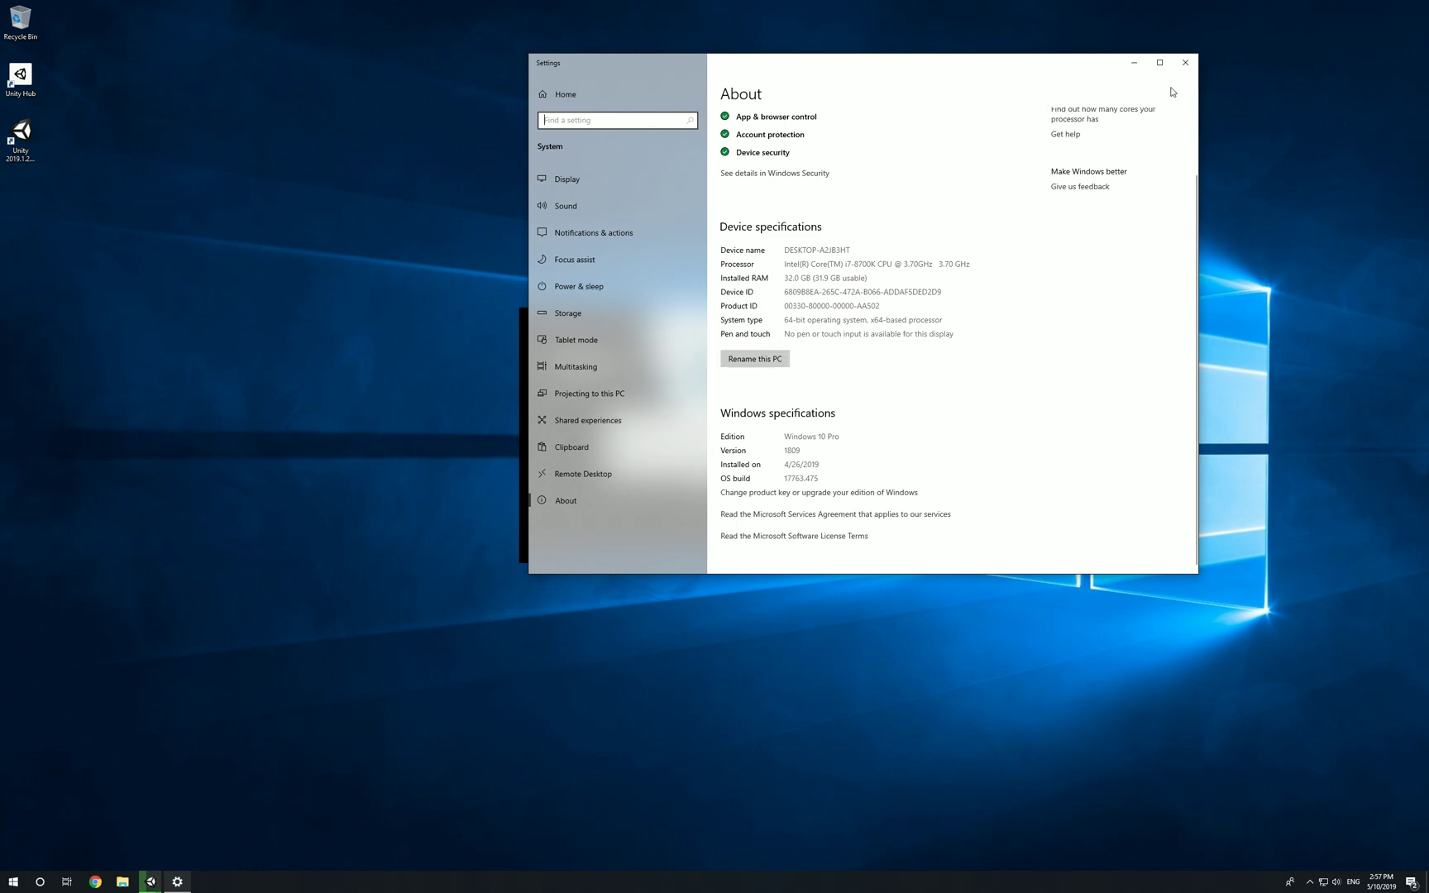
{"action": "left_click", "coordinate": [1185, 62]}
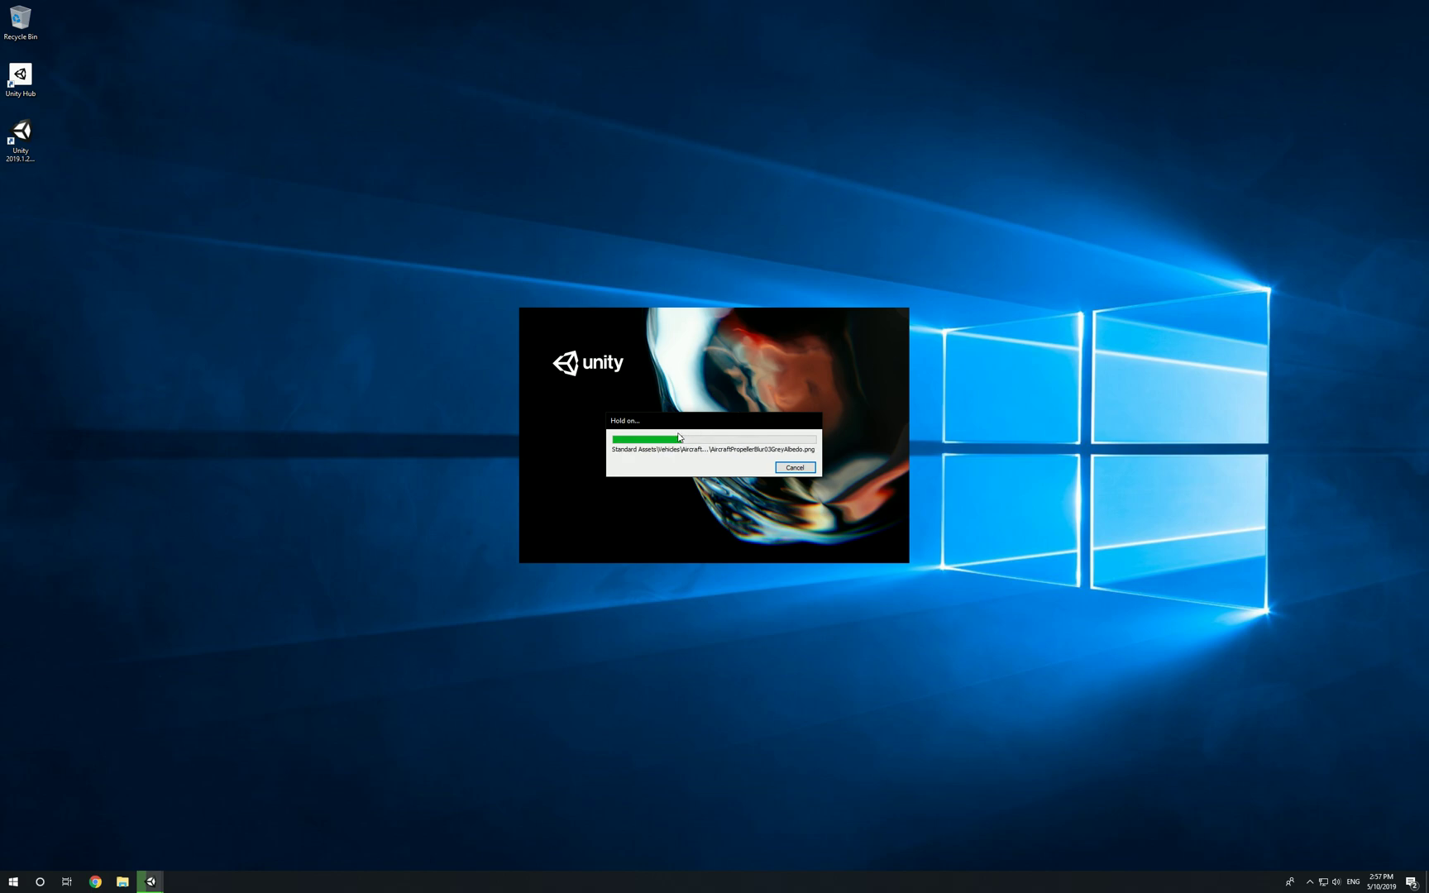